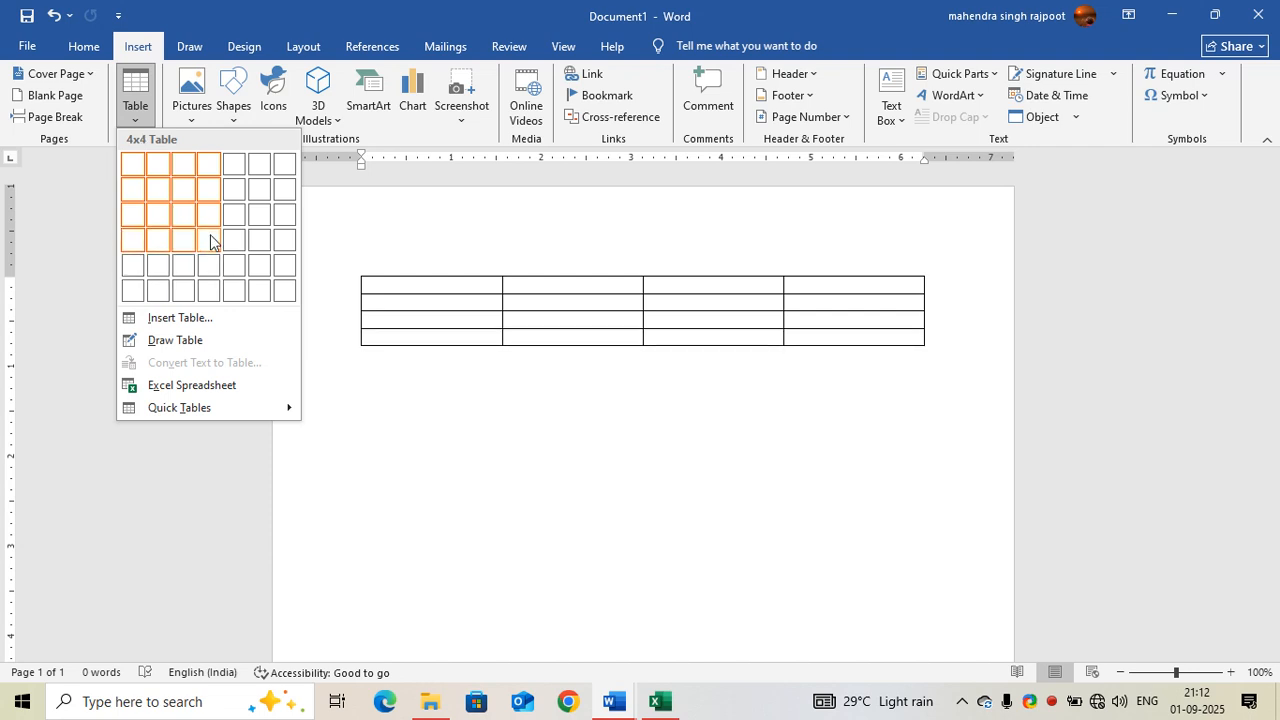
# Step: Insert a 4x4 table below the page's top margin and enlarge it downward so all rows become taller
pyautogui.click(210, 242)
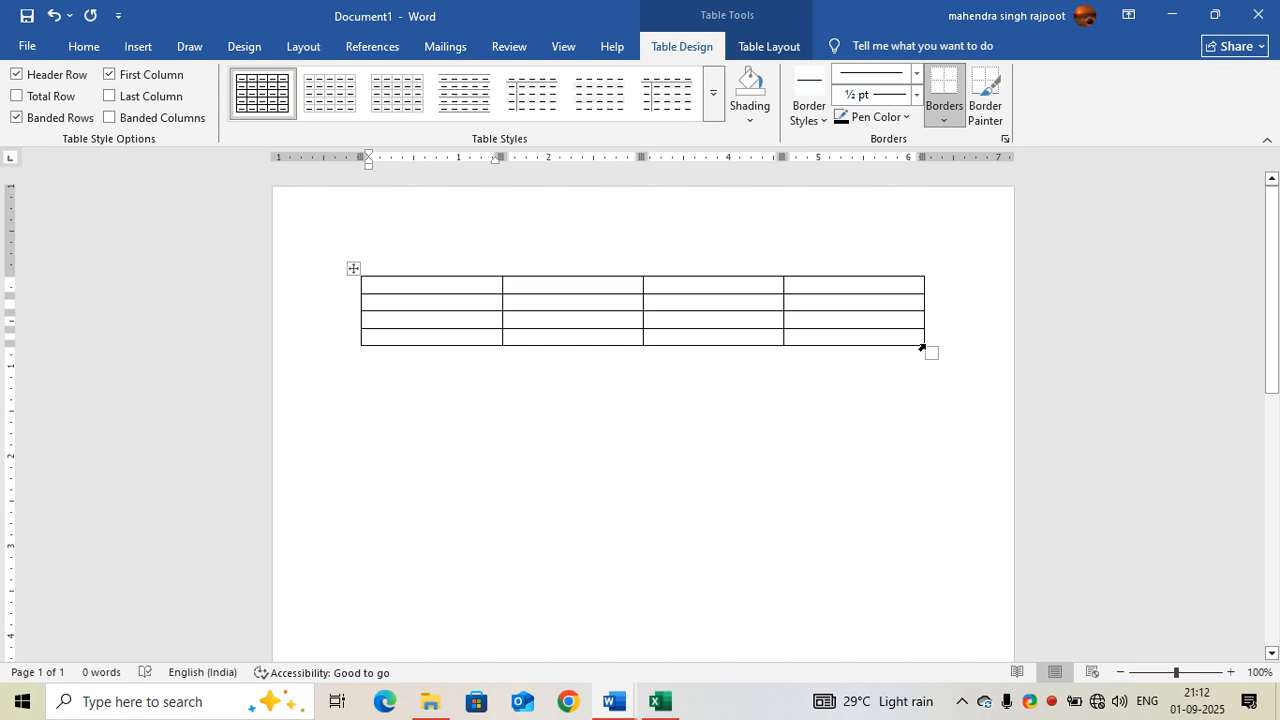
pyautogui.moveTo(922, 343); pyautogui.dragTo(932, 482)
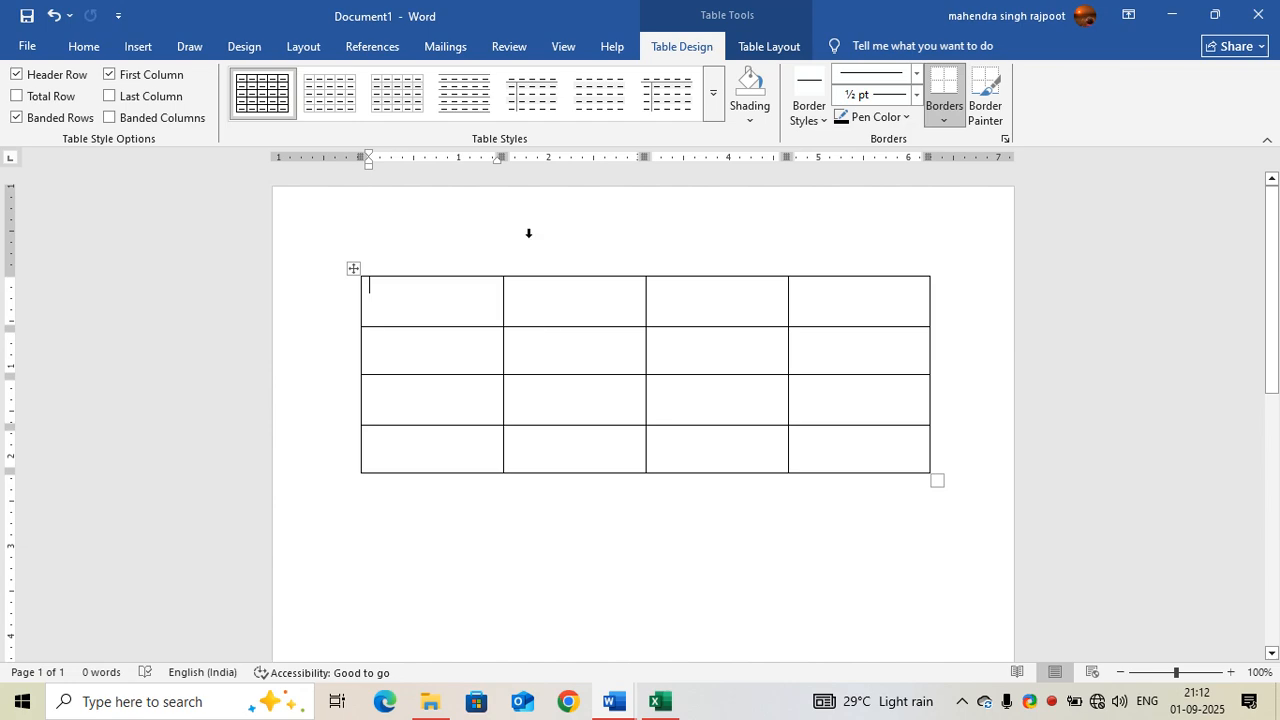
# Step: Try several light and plain table styles on the table, ending with the black full-grid style
pyautogui.click(333, 97)
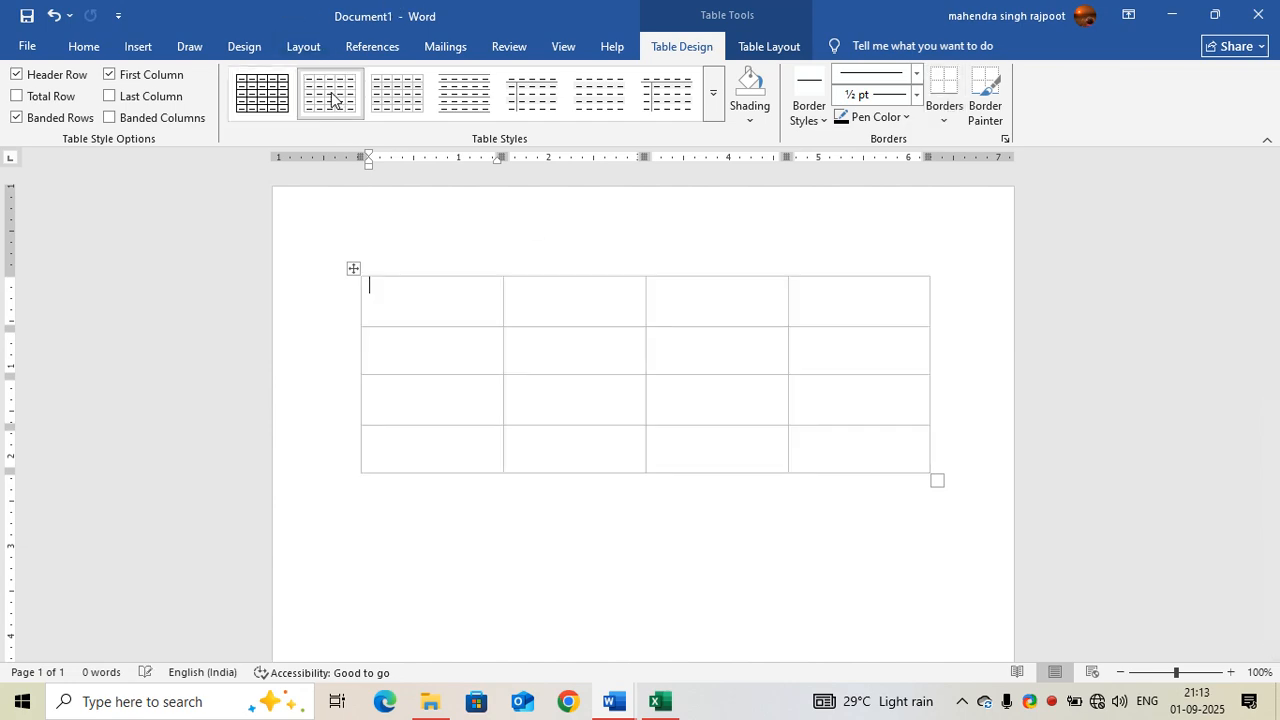
pyautogui.click(388, 100)
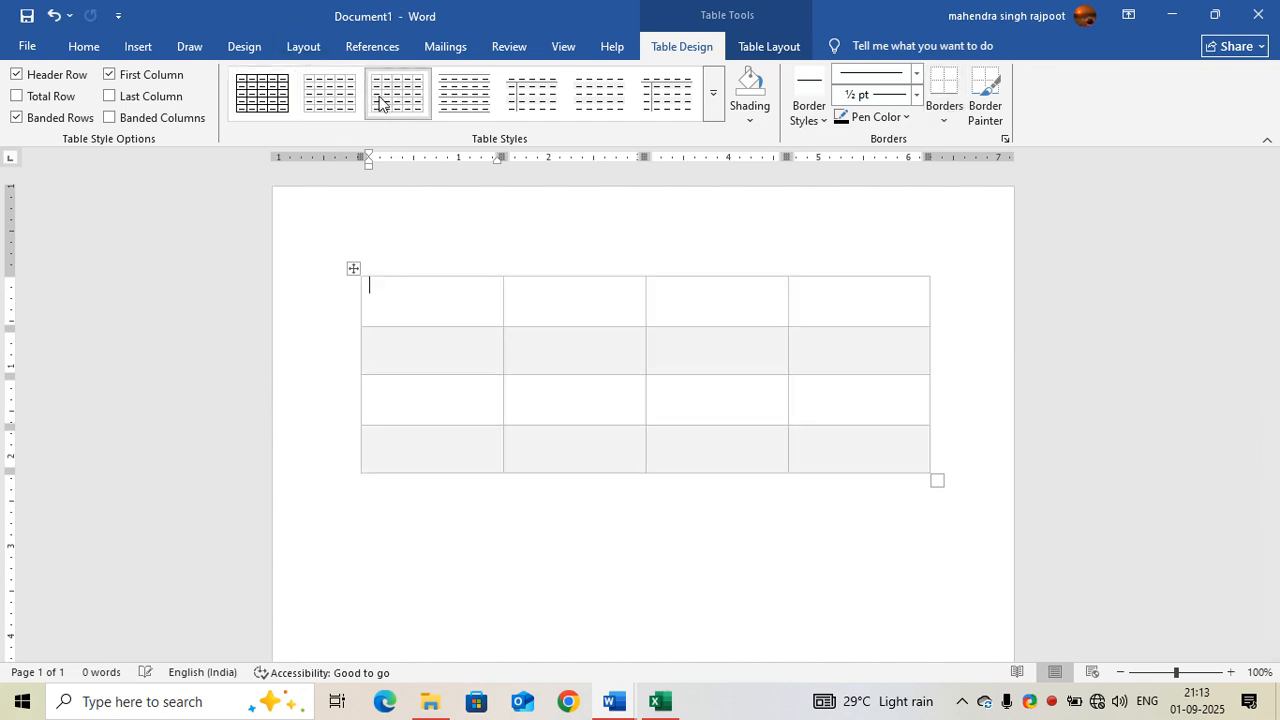
pyautogui.click(460, 100)
pyautogui.click(502, 116)
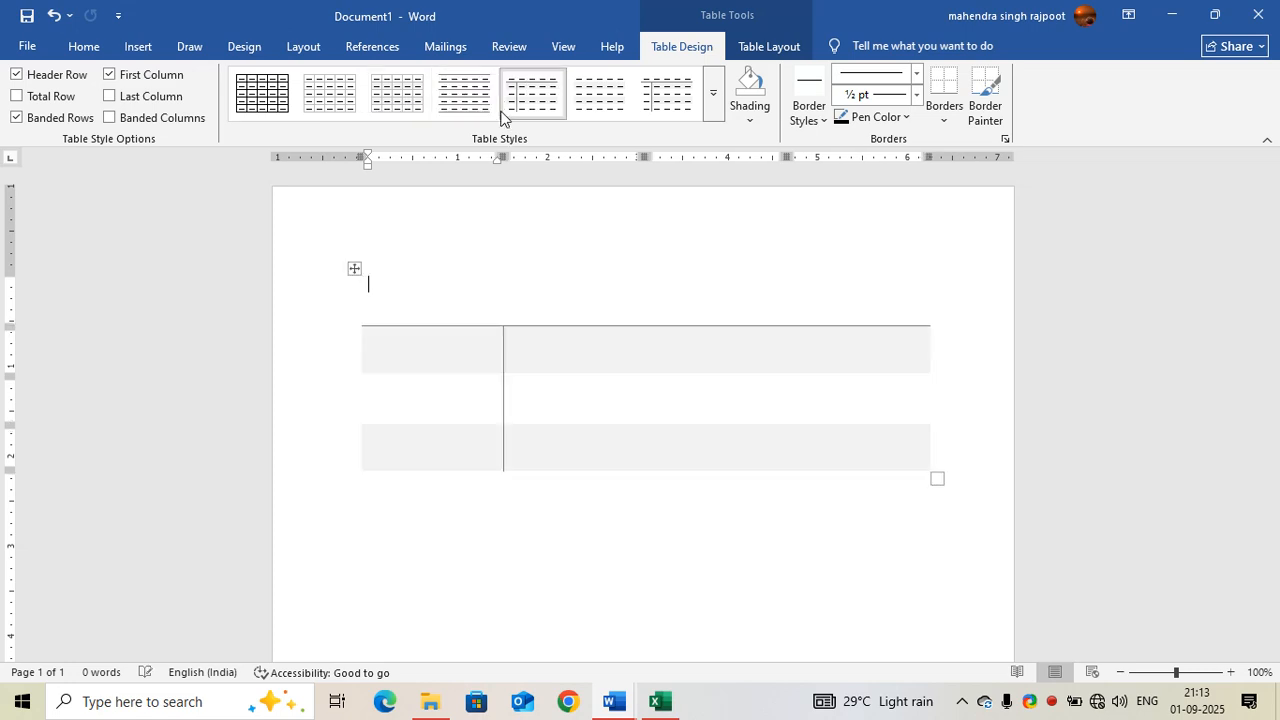
pyautogui.click(280, 106)
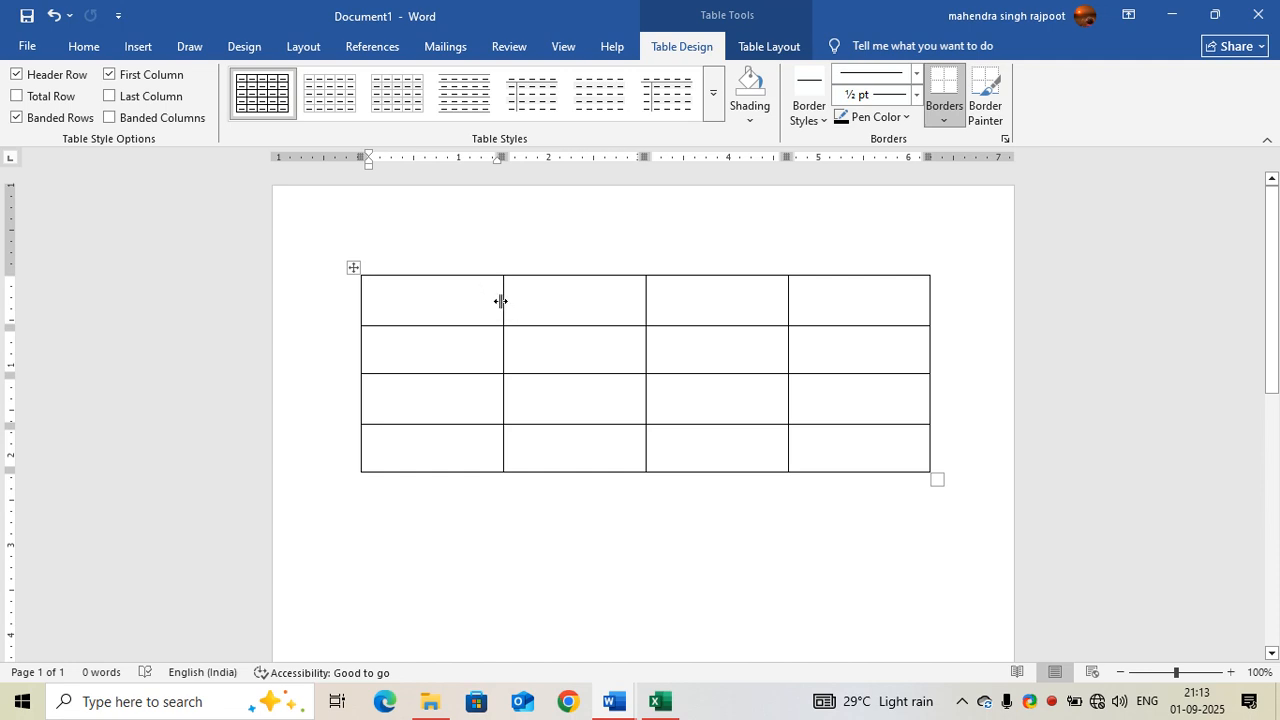
# Step: Enter the headers S.NO and NAME OF STUDENT in the first two columns and narrow both columns to suit
pyautogui.write('S.NO')
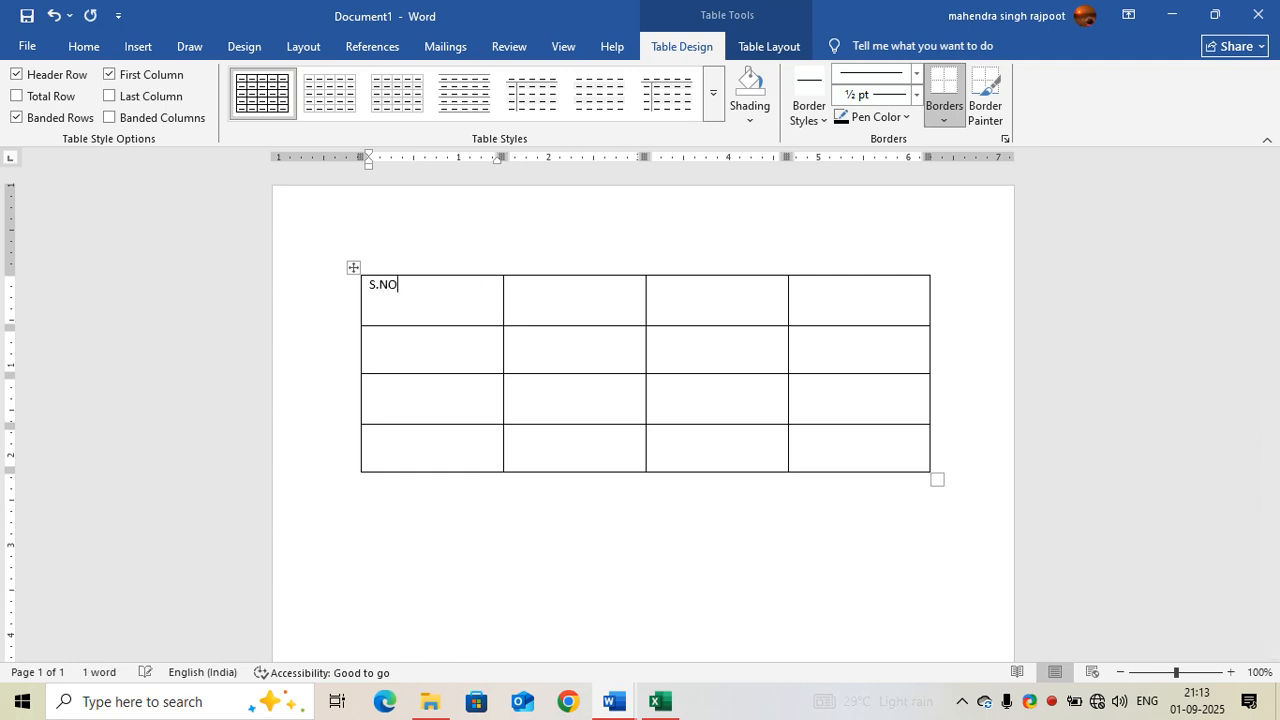
pyautogui.moveTo(503, 297); pyautogui.dragTo(402, 303)
pyautogui.click(440, 289)
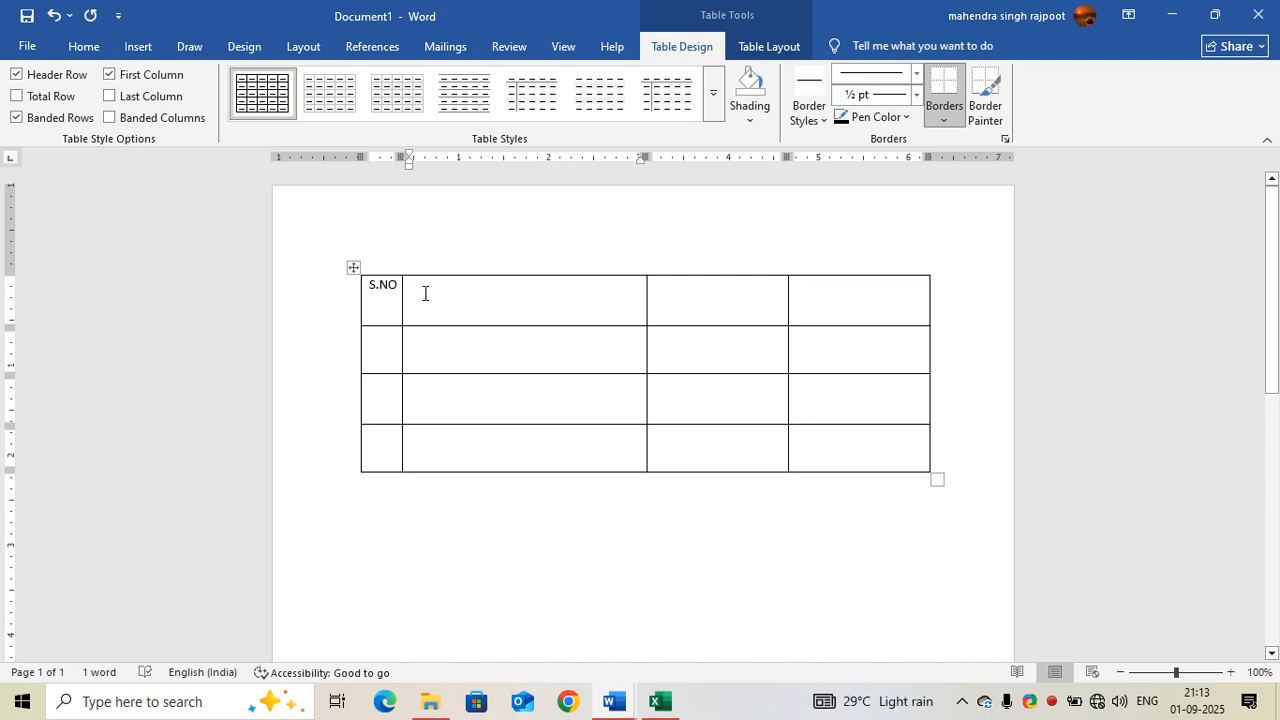
pyautogui.write('NAME OF STUDENT')
pyautogui.moveTo(630, 298); pyautogui.dragTo(575, 295)
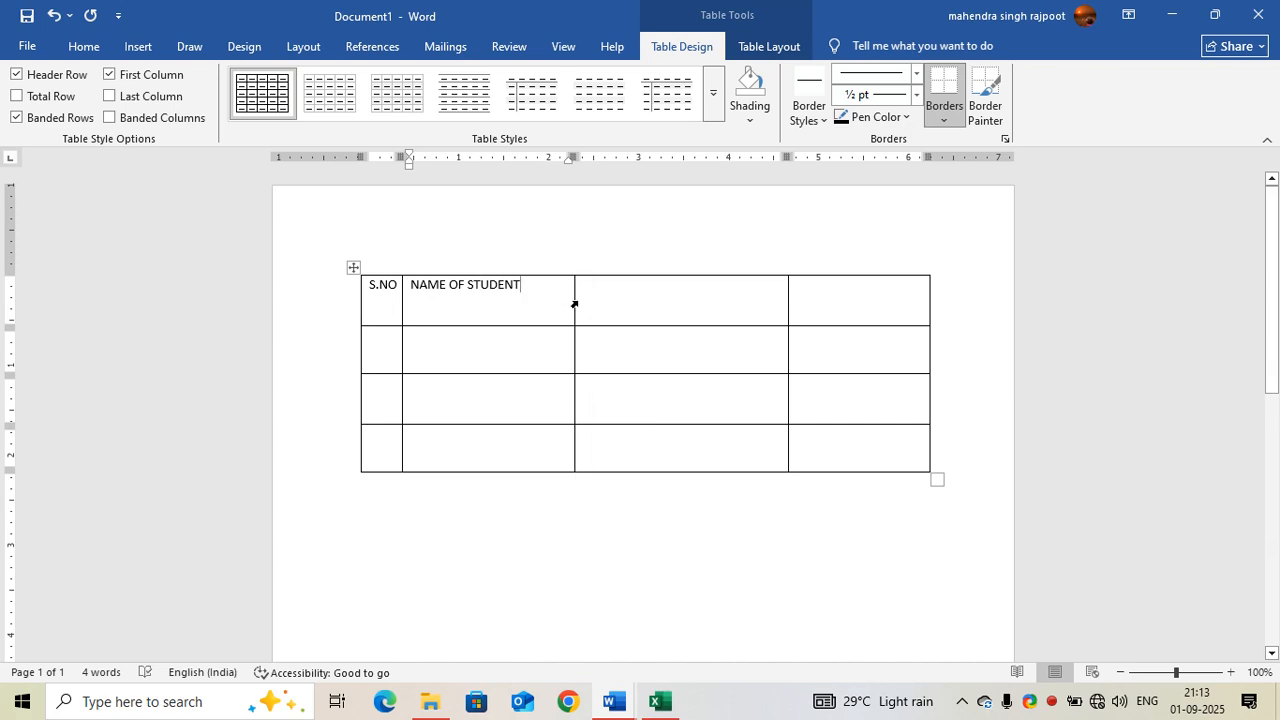
# Step: Enter the headers CLASS and DOB in the third and fourth columns and narrow both columns
pyautogui.click(620, 295)
pyautogui.write('CLASS')
pyautogui.moveTo(778, 298); pyautogui.dragTo(631, 297)
pyautogui.moveTo(929, 309); pyautogui.dragTo(738, 303)
pyautogui.click(681, 299)
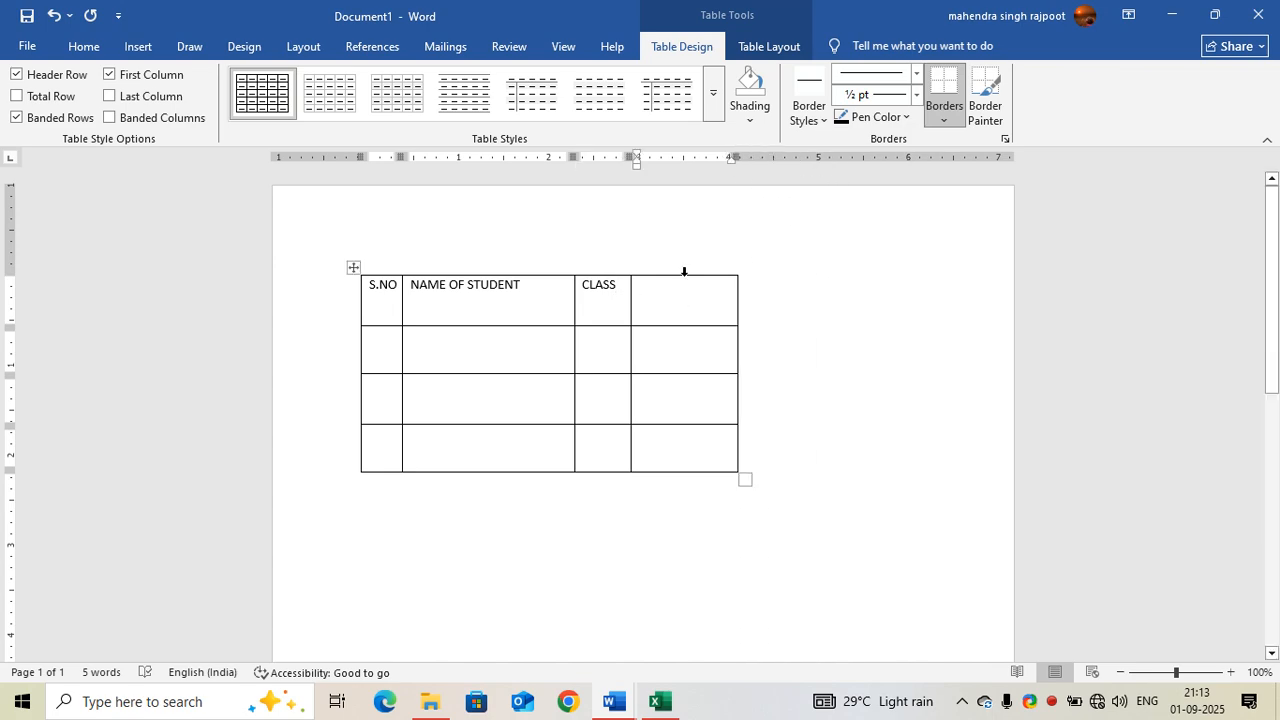
pyautogui.write('DOB')
# Step: Insert a new column to the right of the DOB column
pyautogui.rightClick(670, 289)
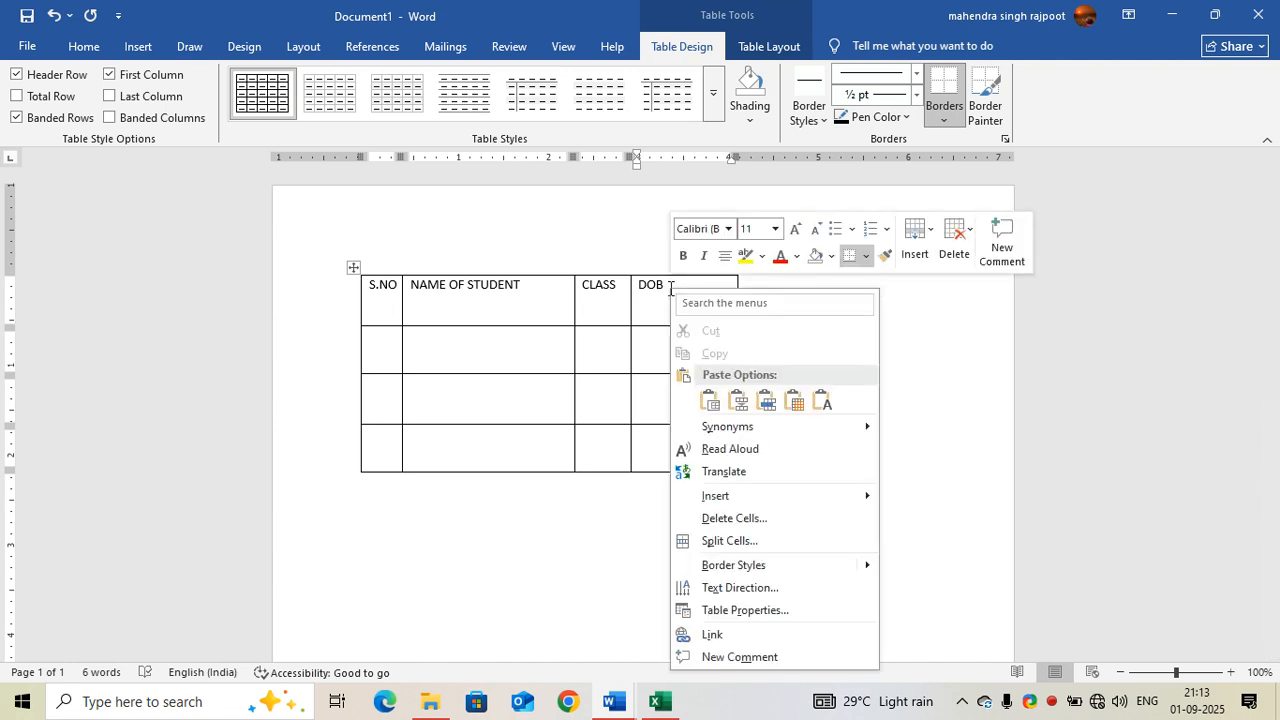
pyautogui.moveTo(762, 498)
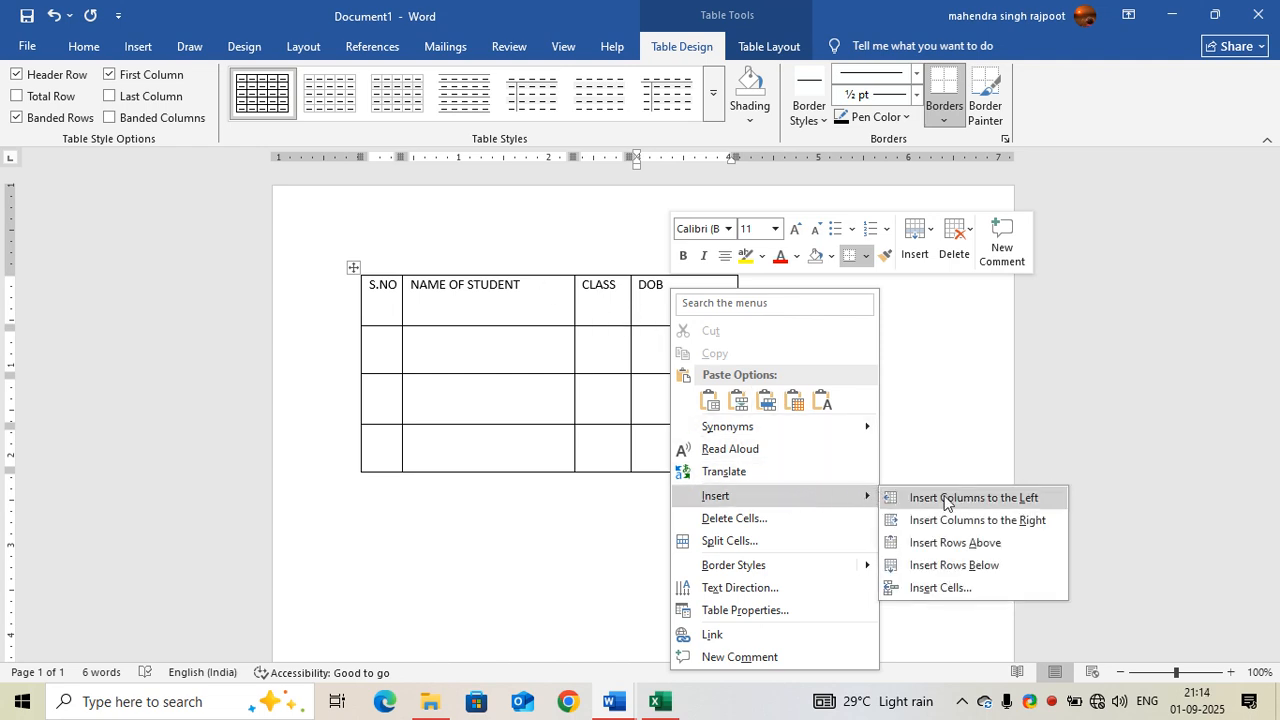
pyautogui.click(950, 521)
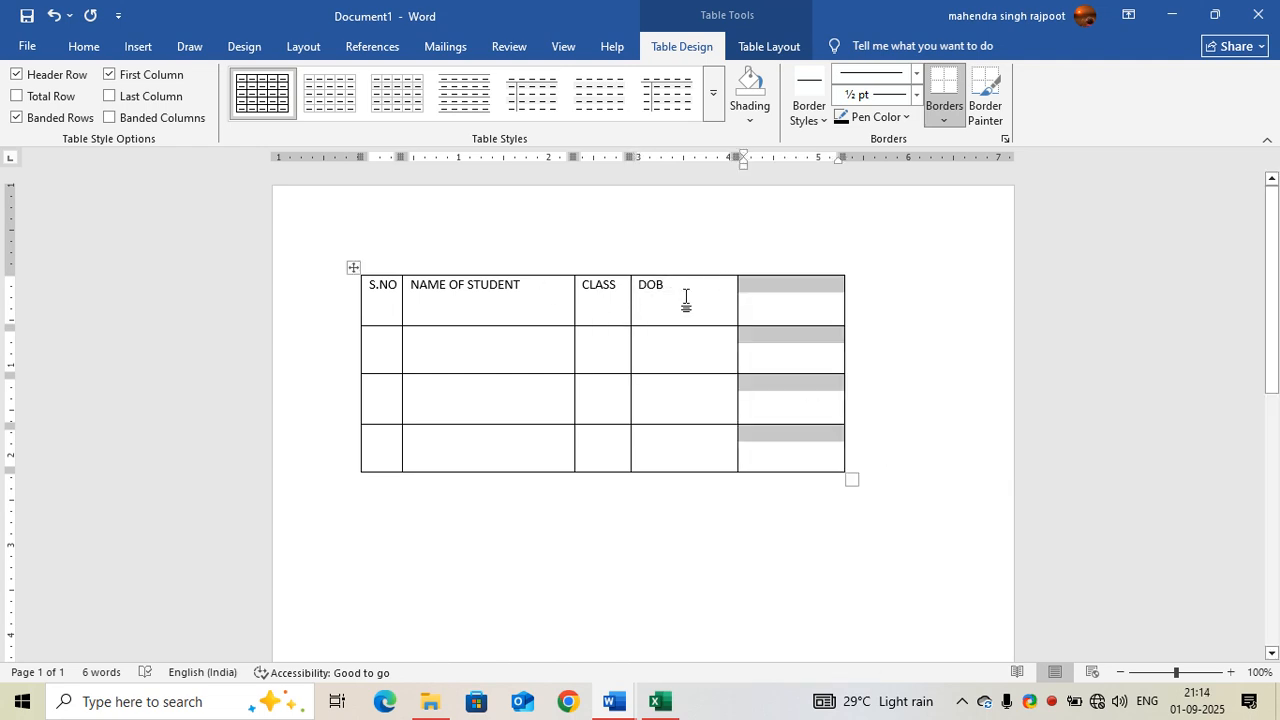
pyautogui.click(797, 316)
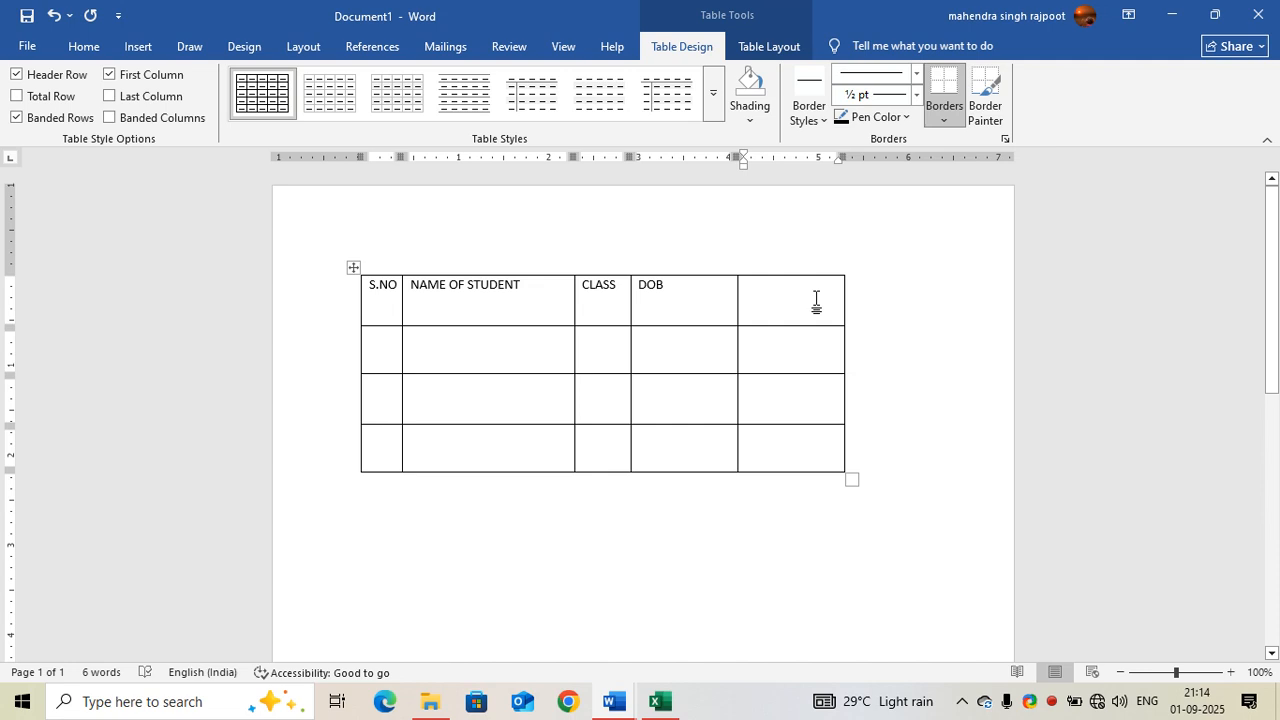
# Step: Insert a new row directly below the header row
pyautogui.rightClick(816, 298)
pyautogui.moveTo(878, 510)
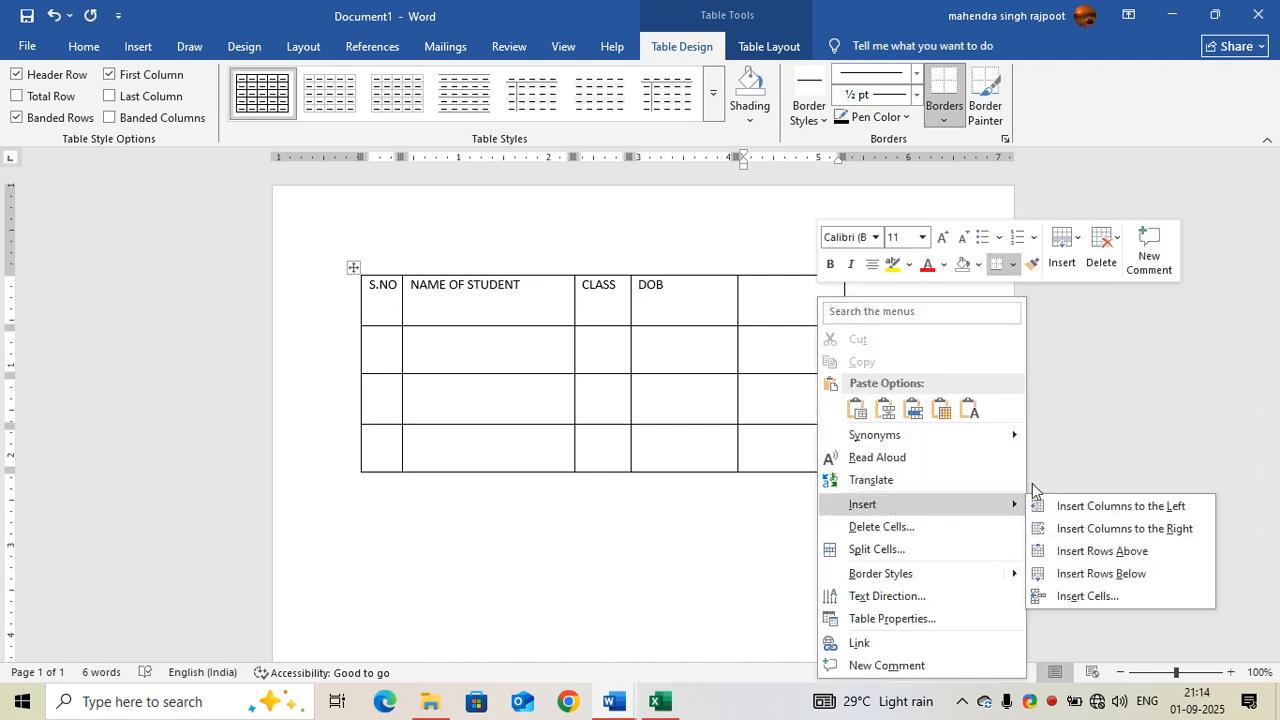
pyautogui.click(757, 301)
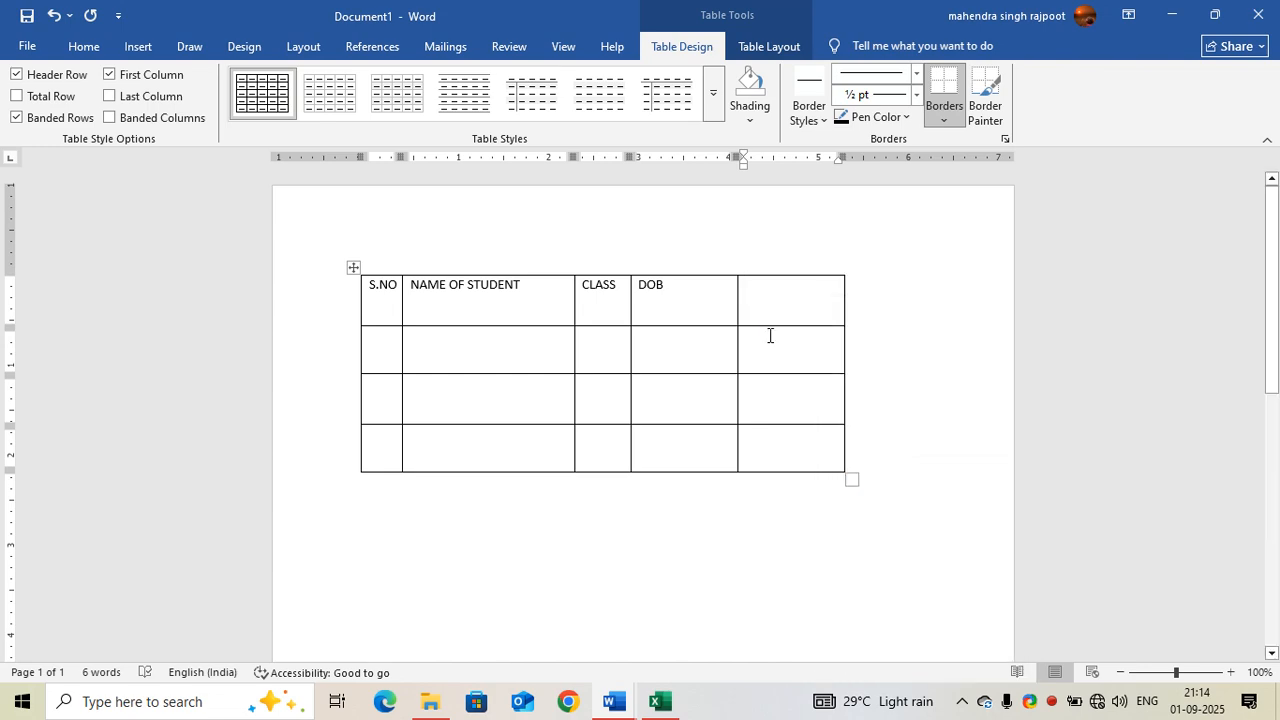
pyautogui.rightClick(758, 304)
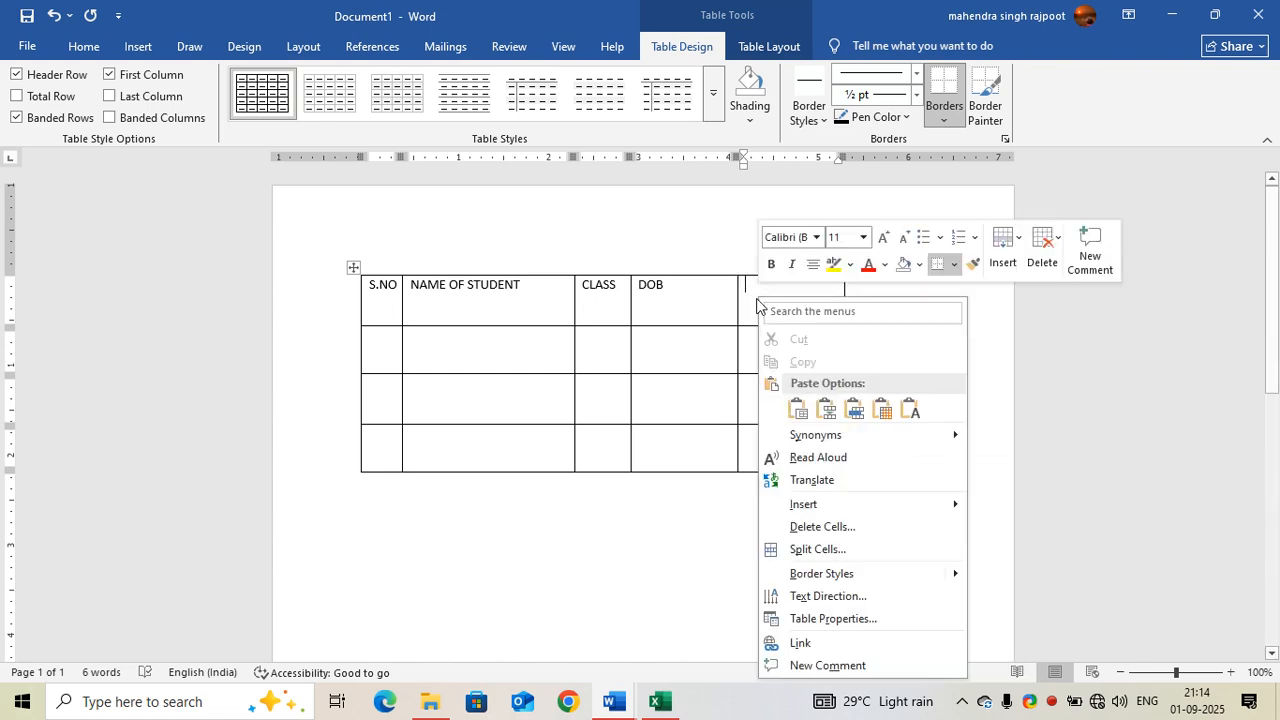
pyautogui.moveTo(960, 516)
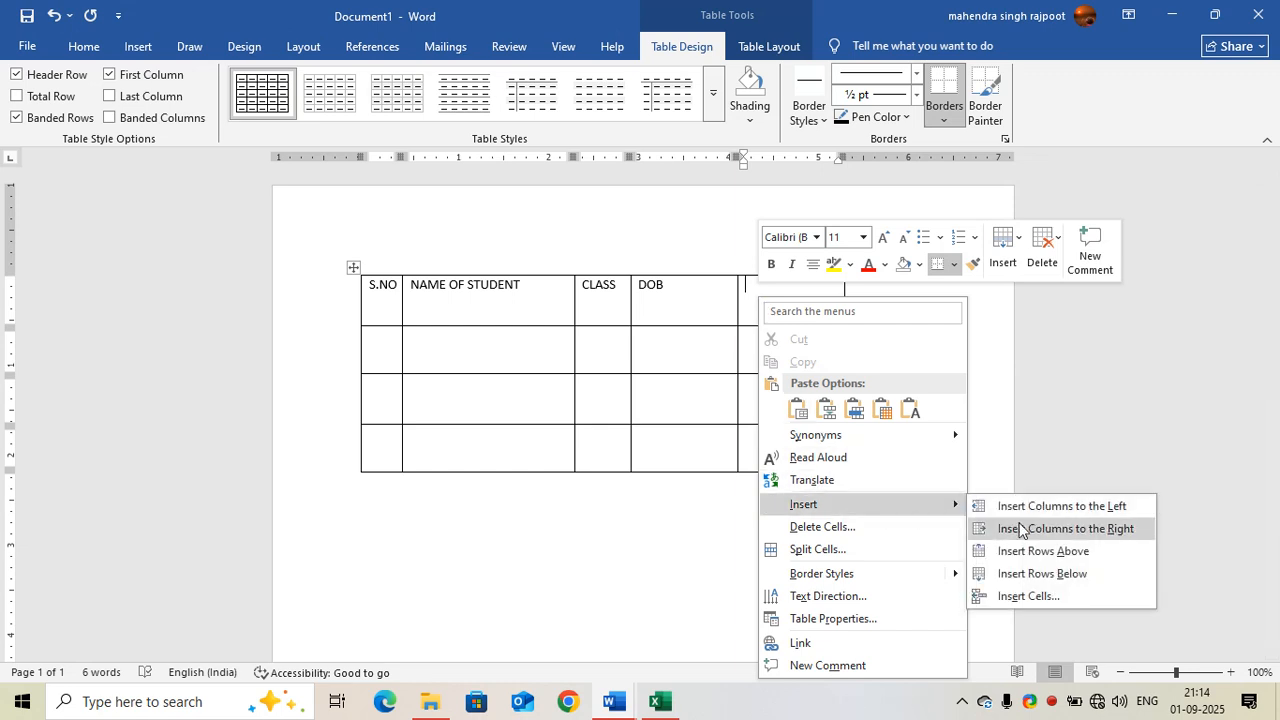
pyautogui.click(1024, 574)
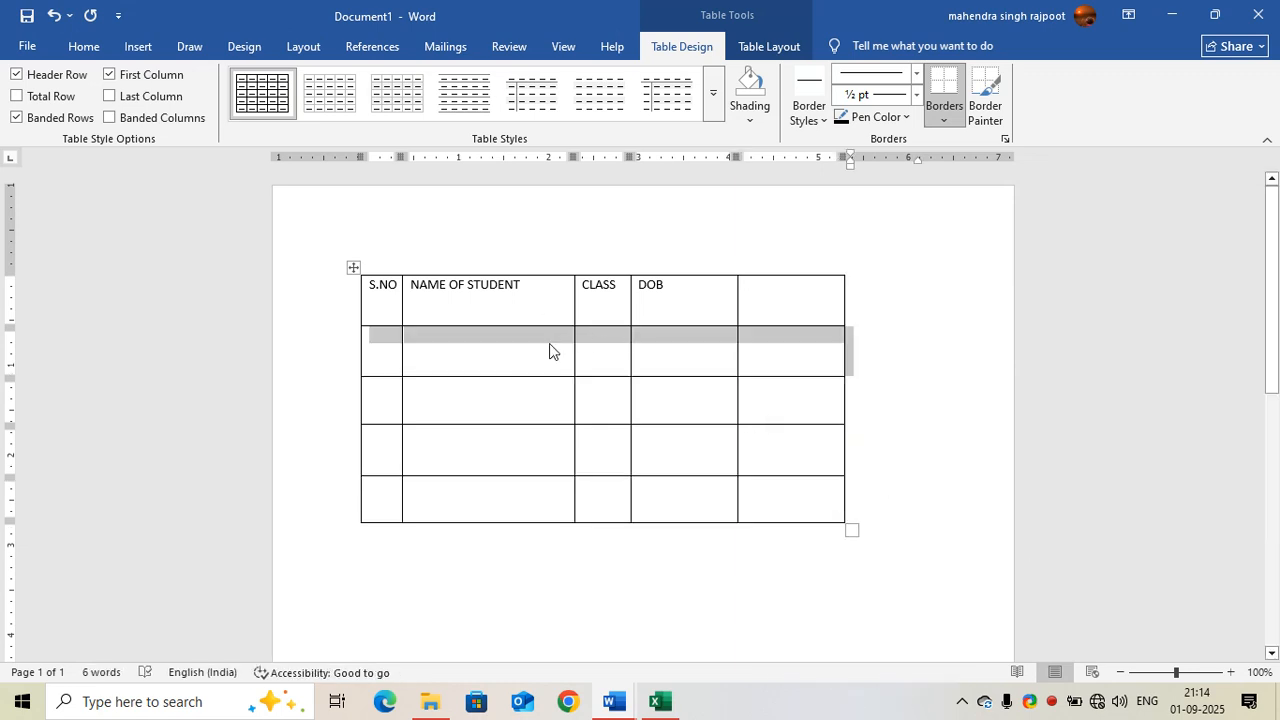
pyautogui.click(850, 511)
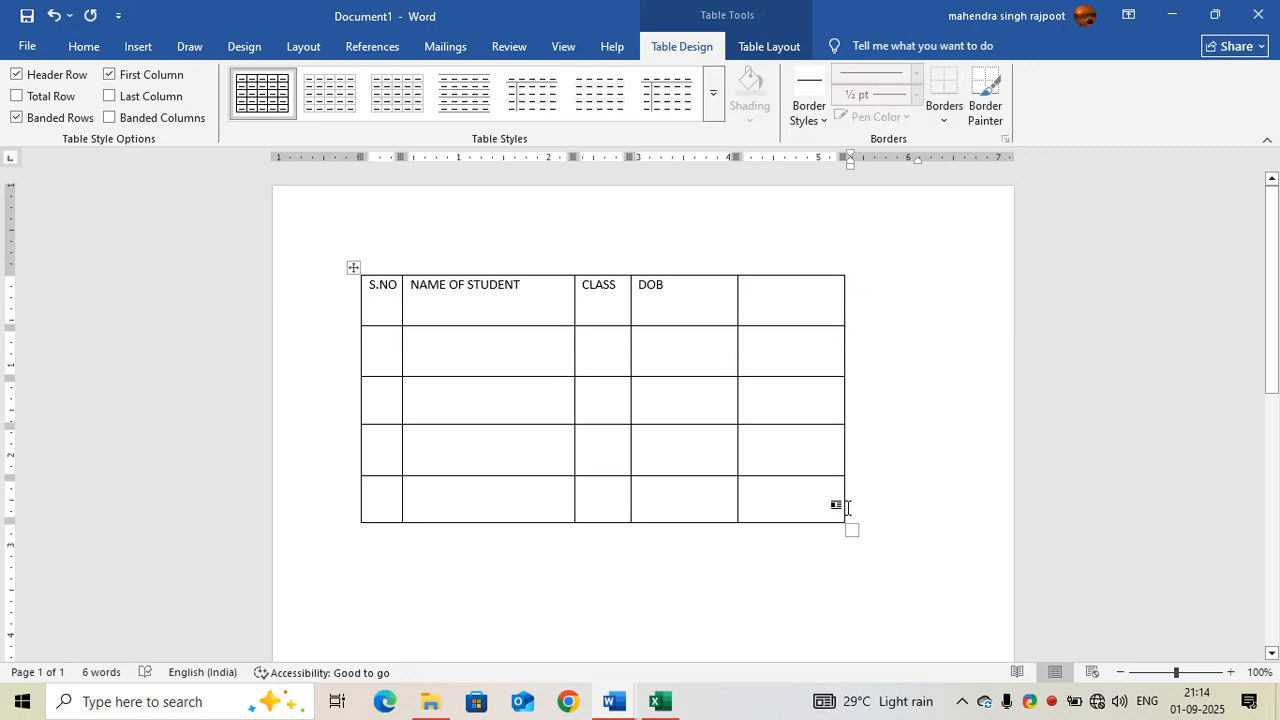
# Step: Insert another row below the table's last row
pyautogui.click(794, 497)
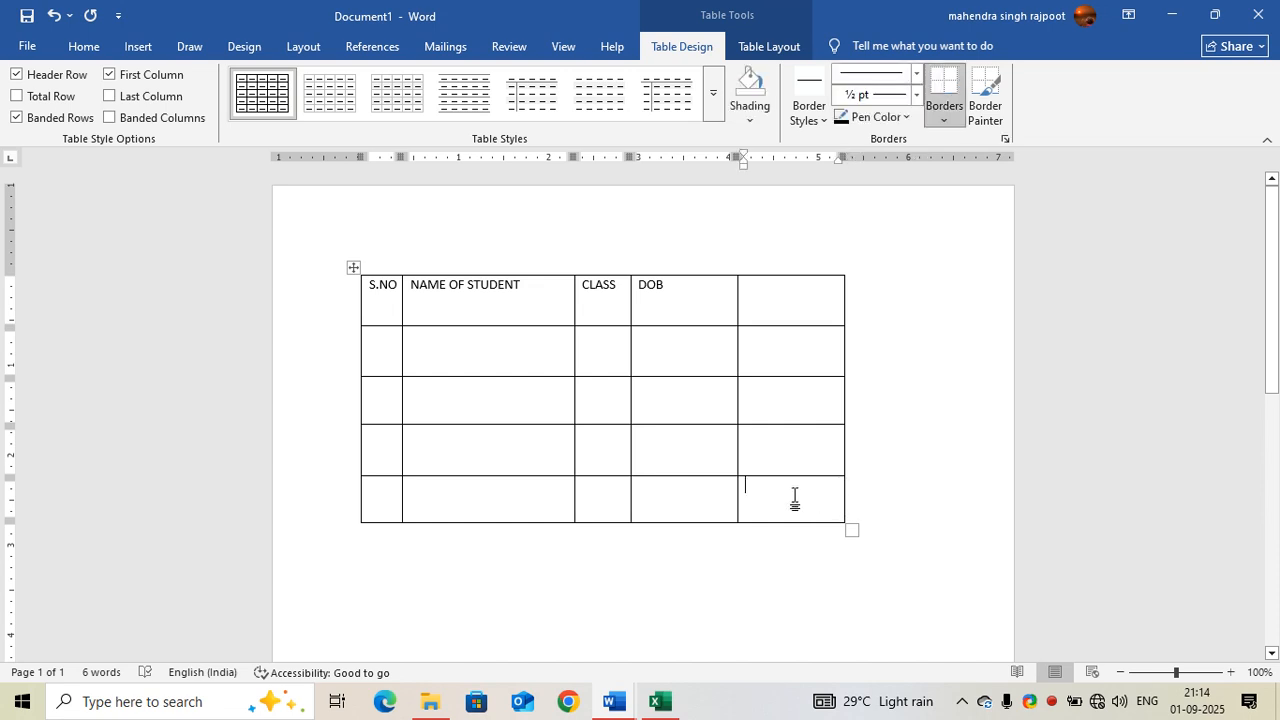
pyautogui.rightClick(794, 497)
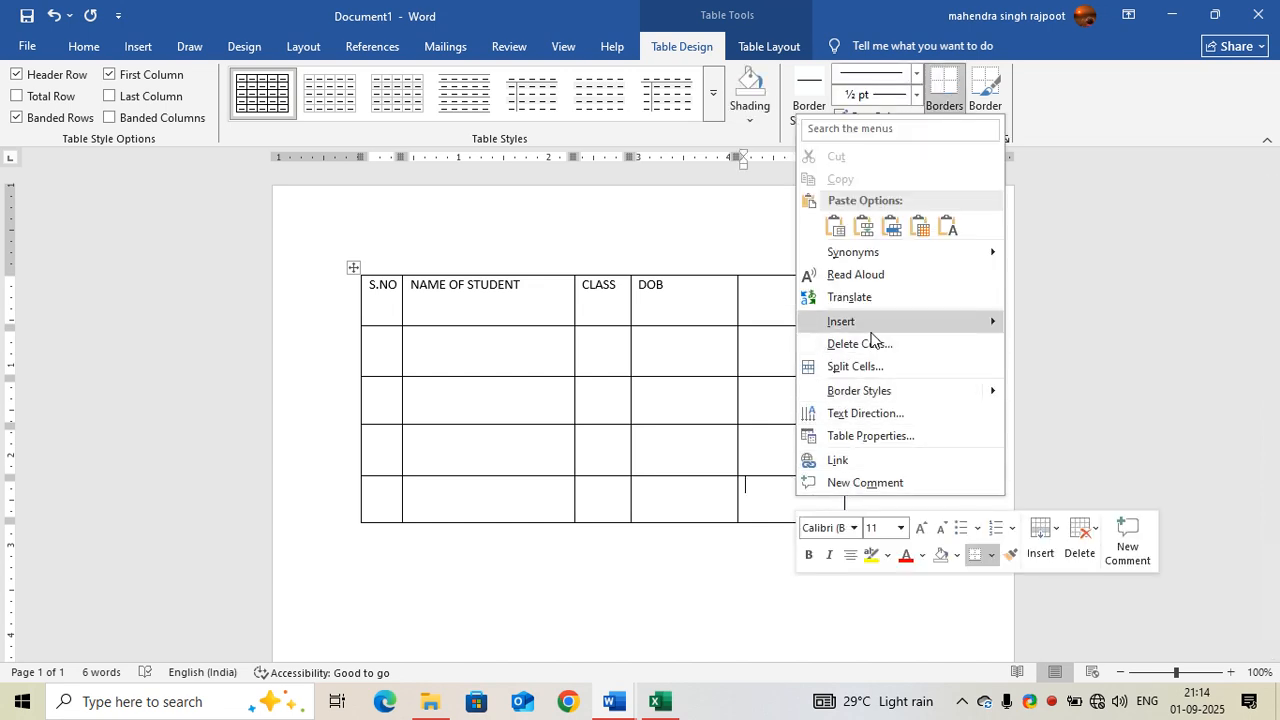
pyautogui.moveTo(985, 321)
pyautogui.click(1040, 391)
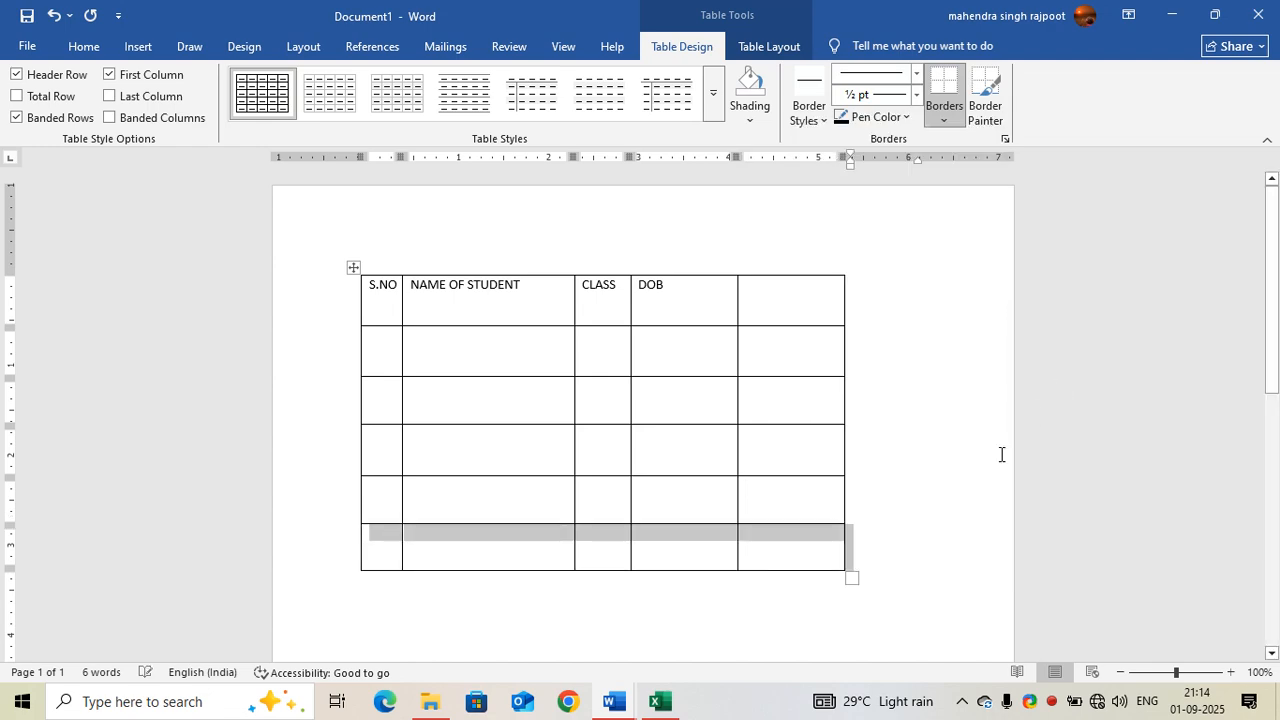
pyautogui.click(456, 538)
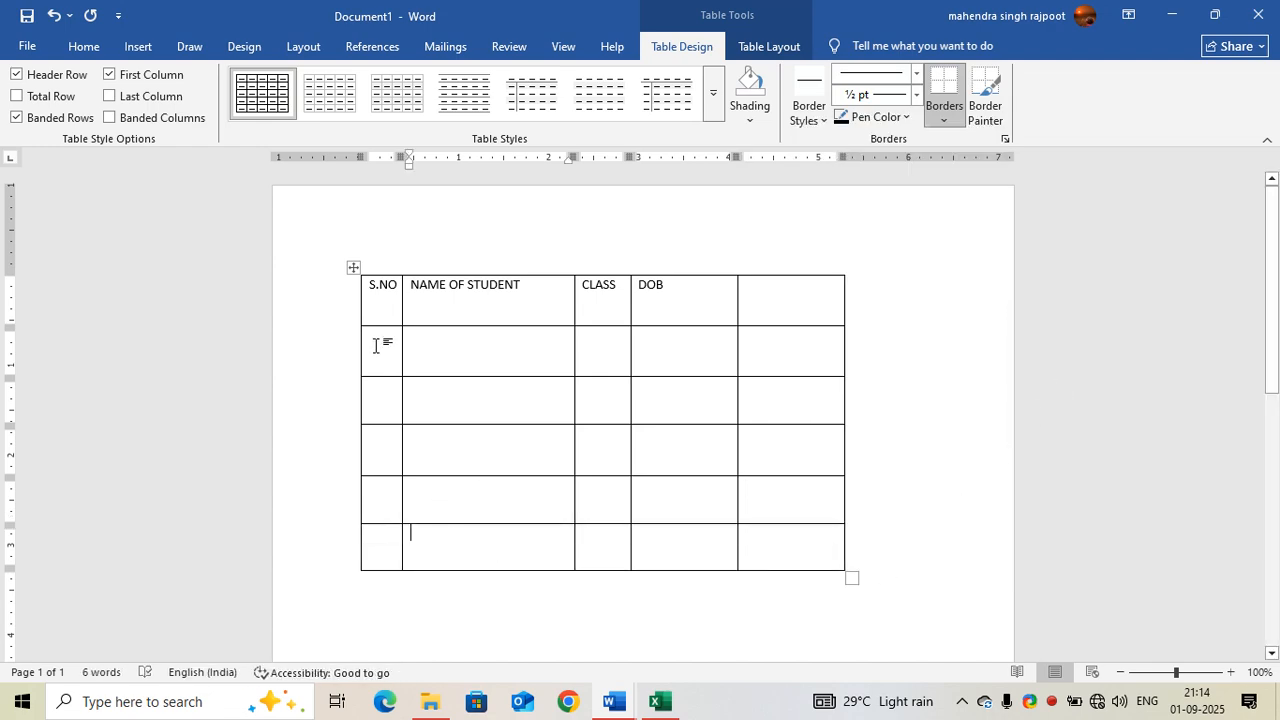
# Step: Enter the sample text GSDF under NAME OF STUDENT in the second row
pyautogui.click(396, 362)
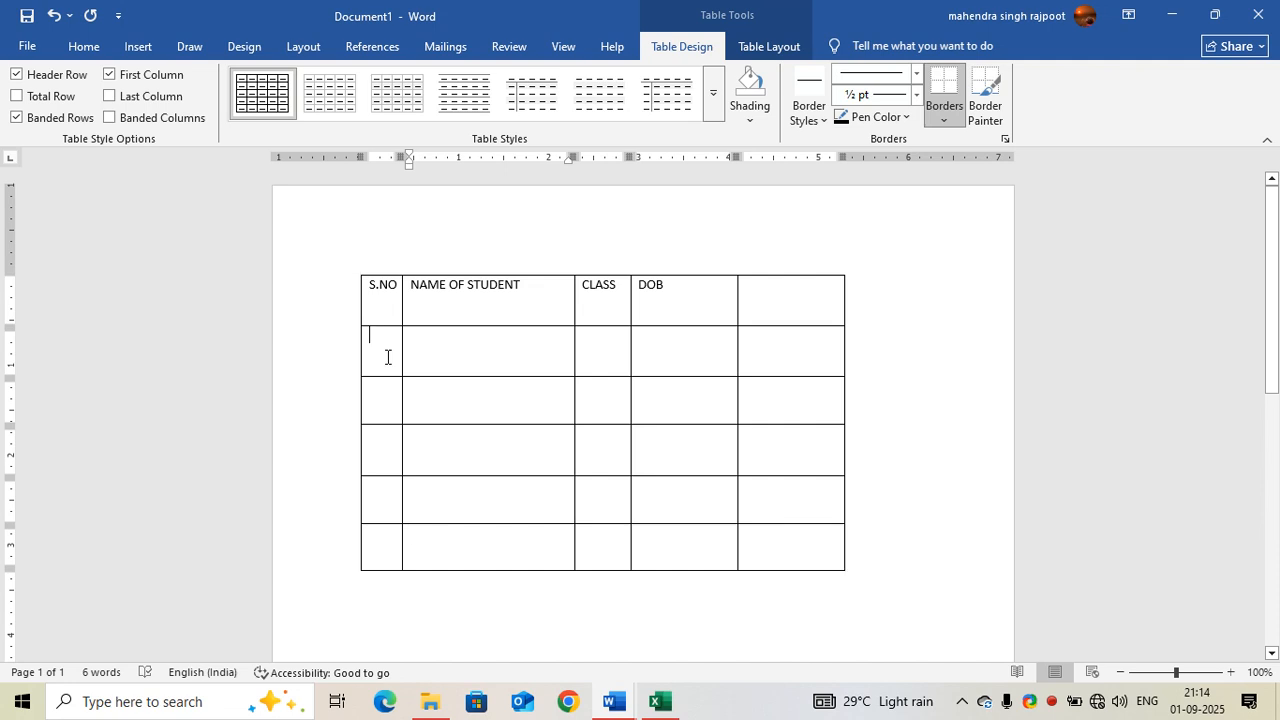
pyautogui.click(461, 361)
pyautogui.write('GSDF')
pyautogui.click(597, 340)
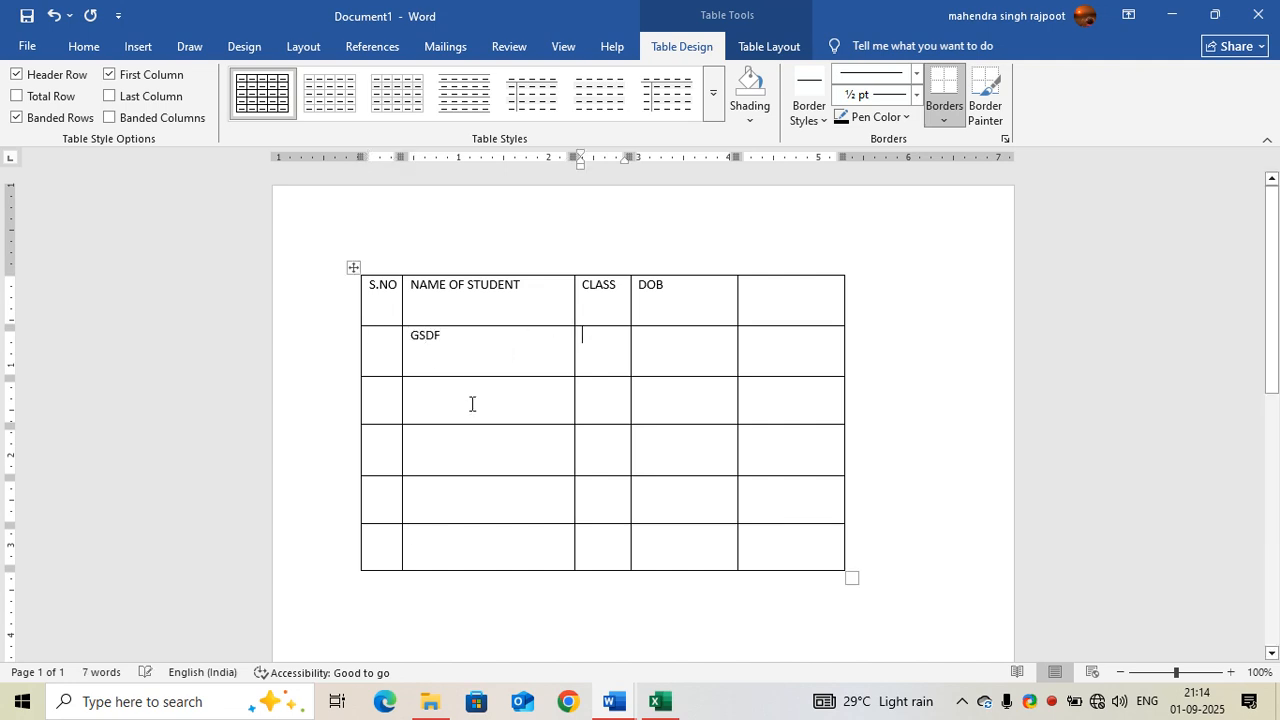
pyautogui.click(471, 408)
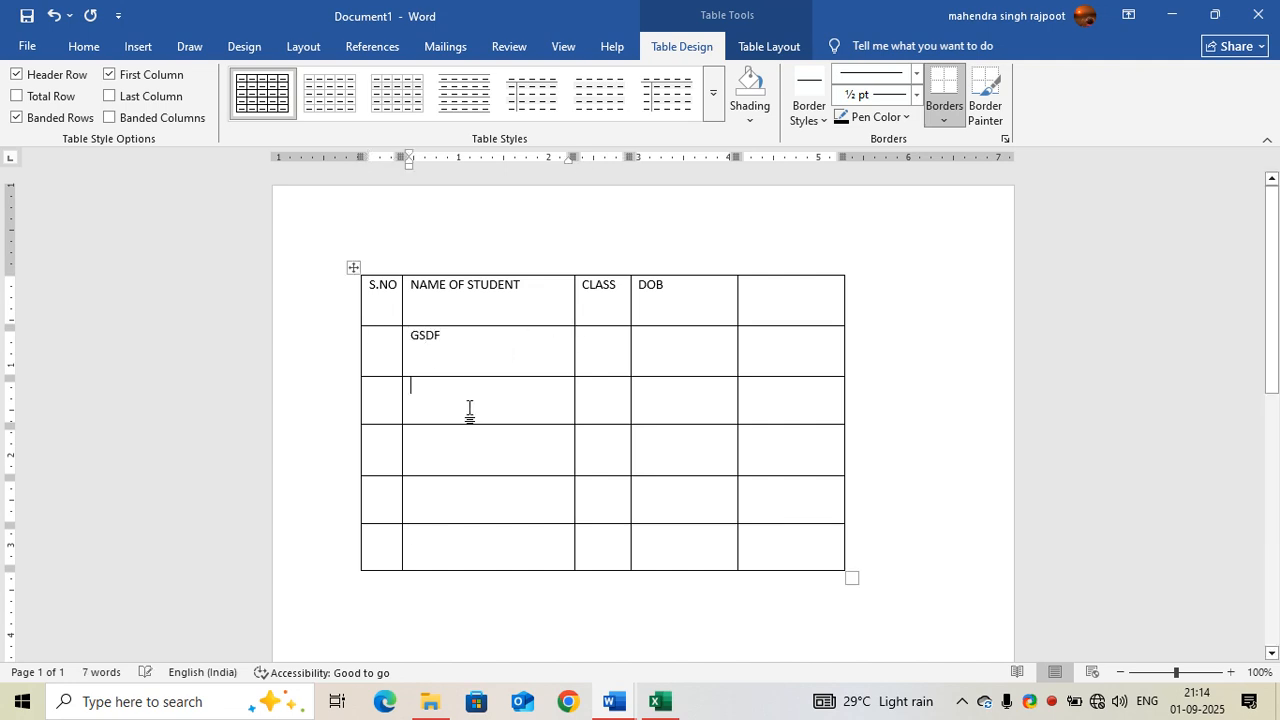
# Step: Insert a new row above the row containing GSDF
pyautogui.click(754, 359)
pyautogui.rightClick(754, 359)
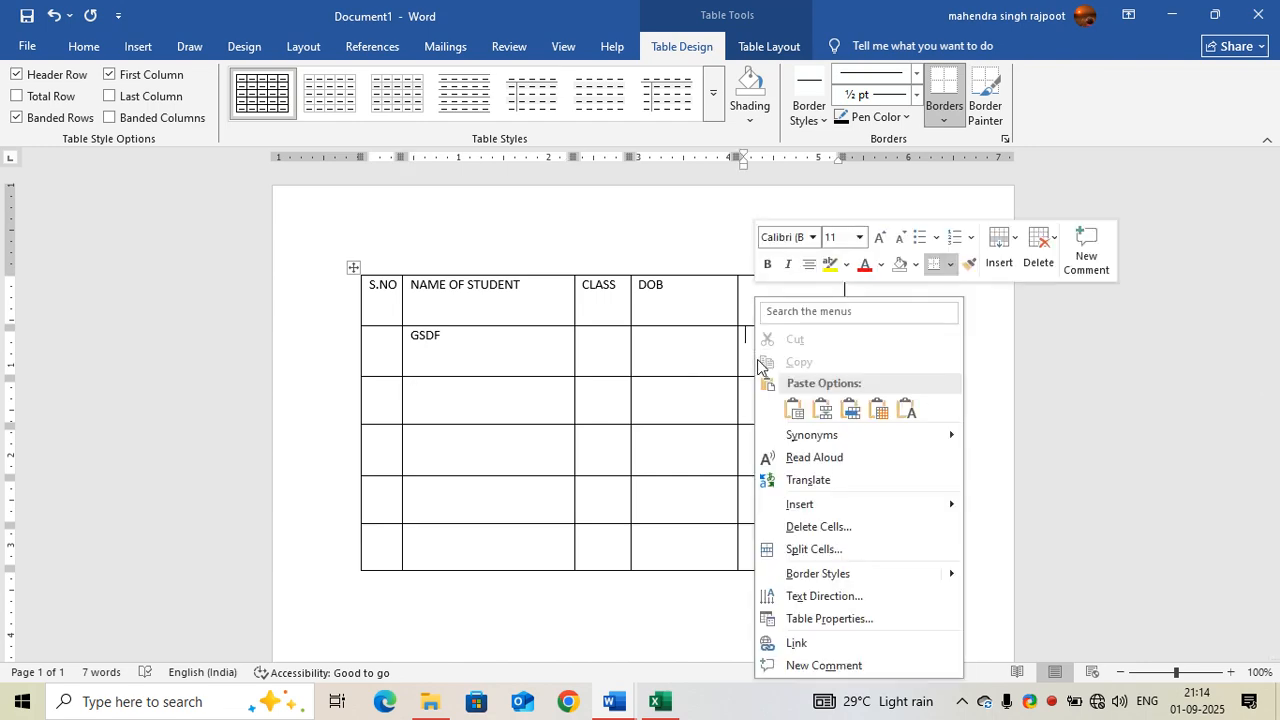
pyautogui.moveTo(835, 506)
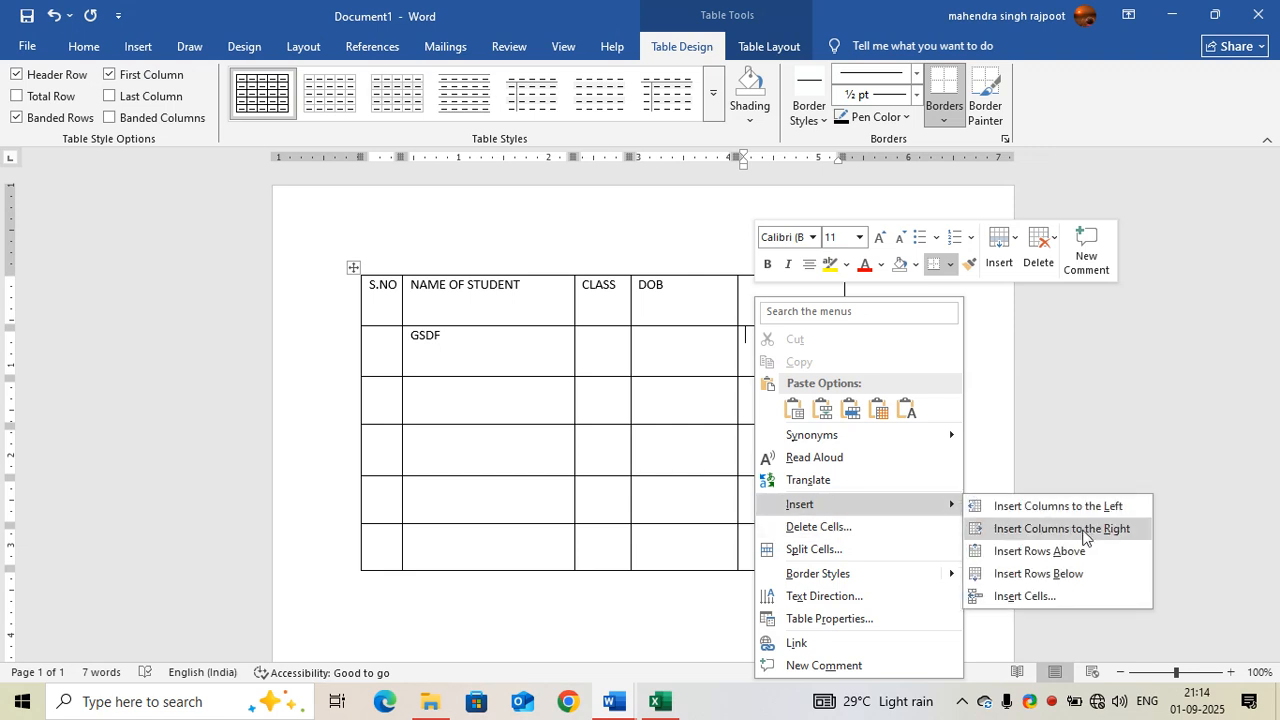
pyautogui.click(1040, 552)
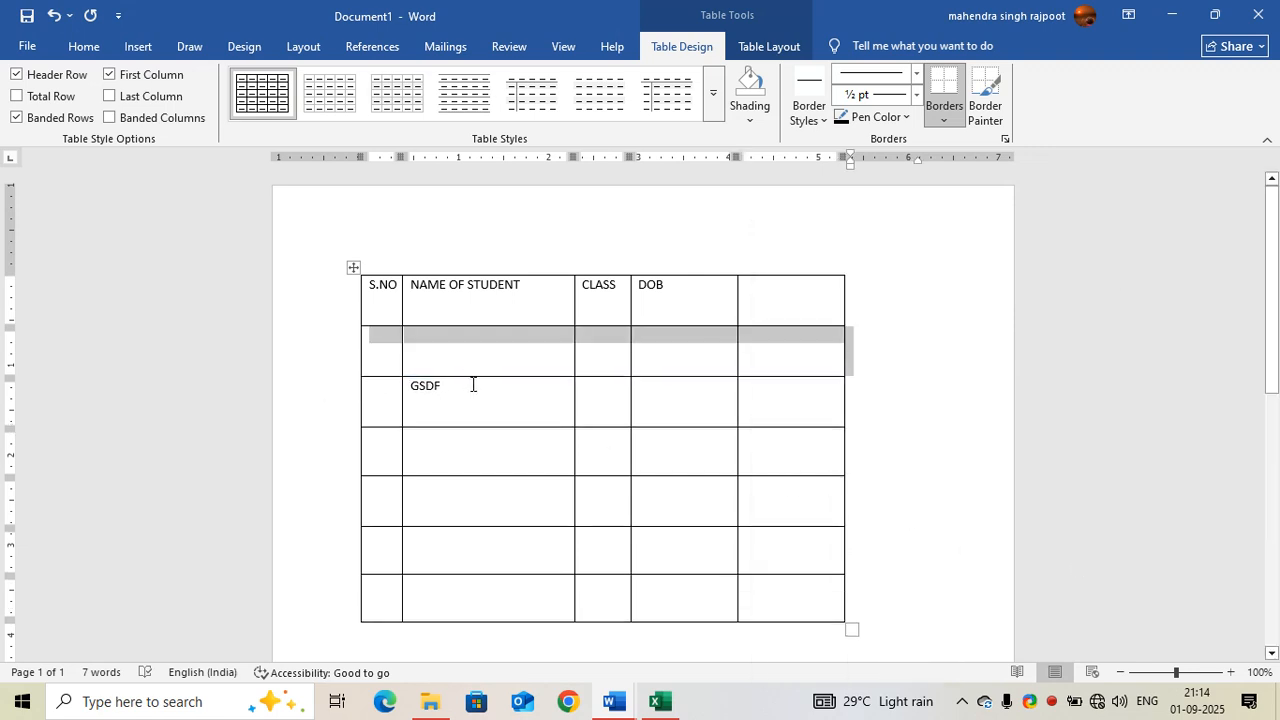
pyautogui.click(770, 318)
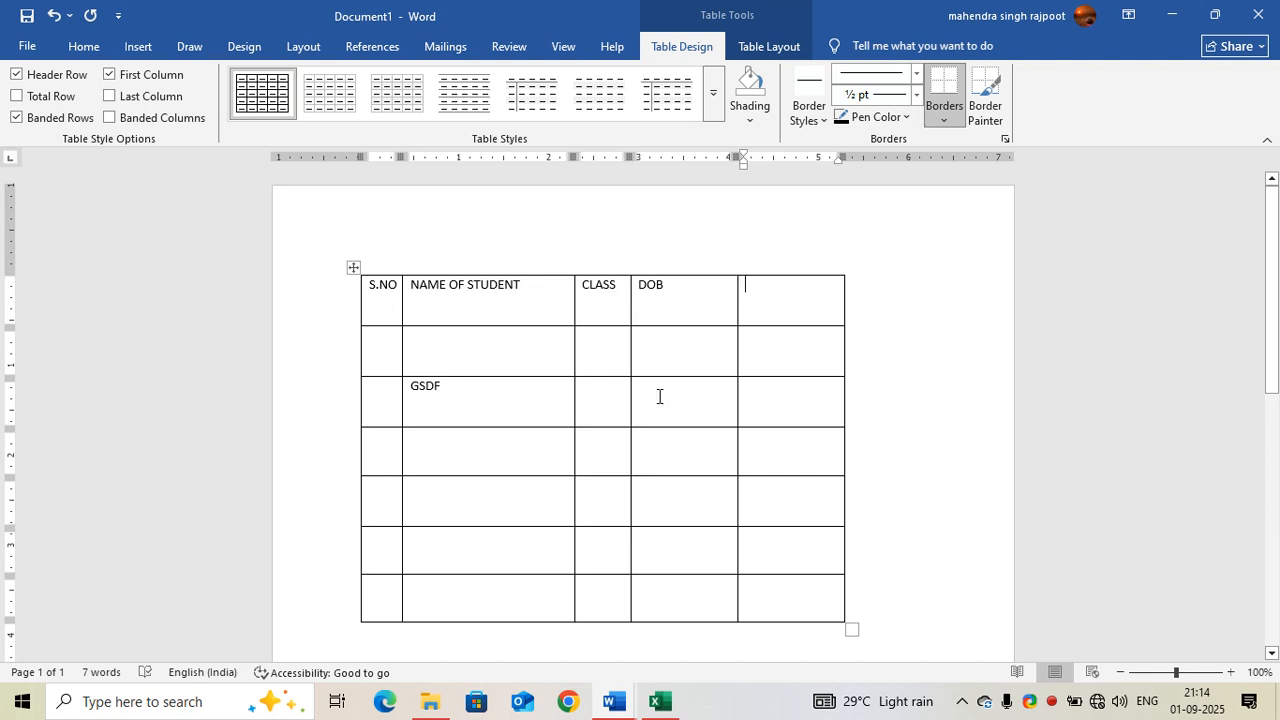
# Step: Delete the entire header row using the Delete Cells command from its CLASS cell
pyautogui.click(609, 299)
pyautogui.rightClick(608, 297)
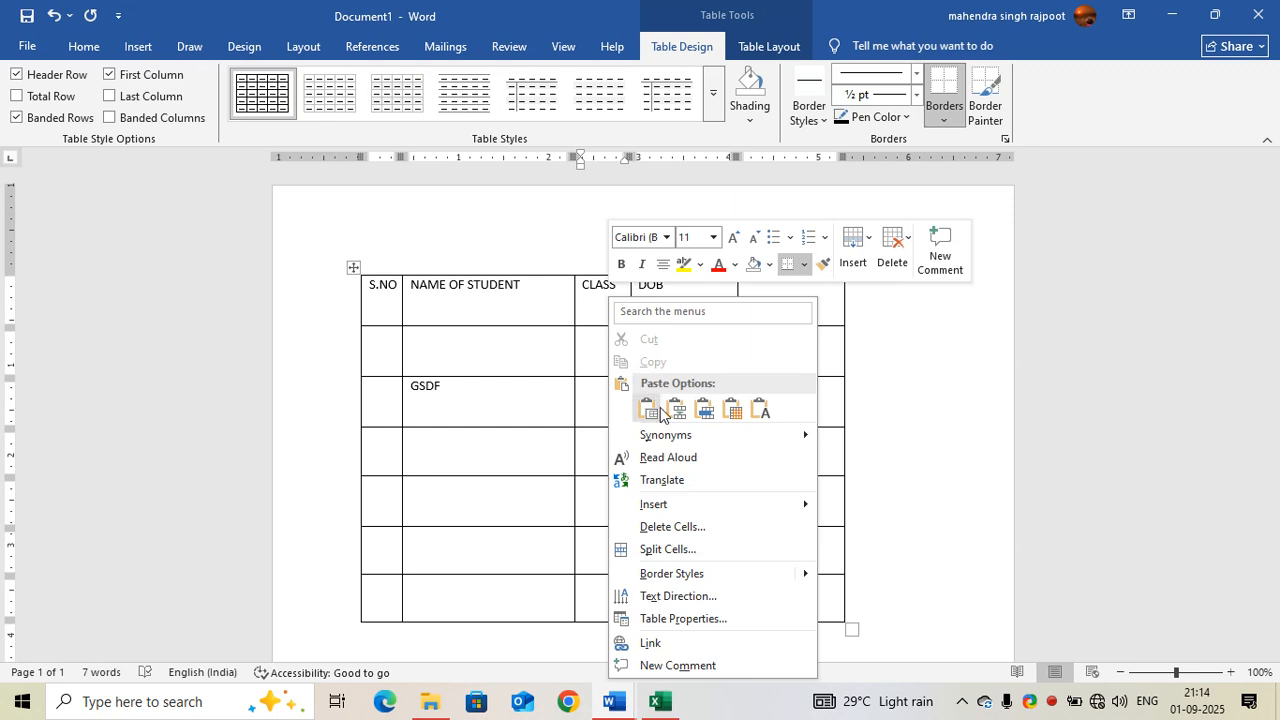
pyautogui.click(699, 537)
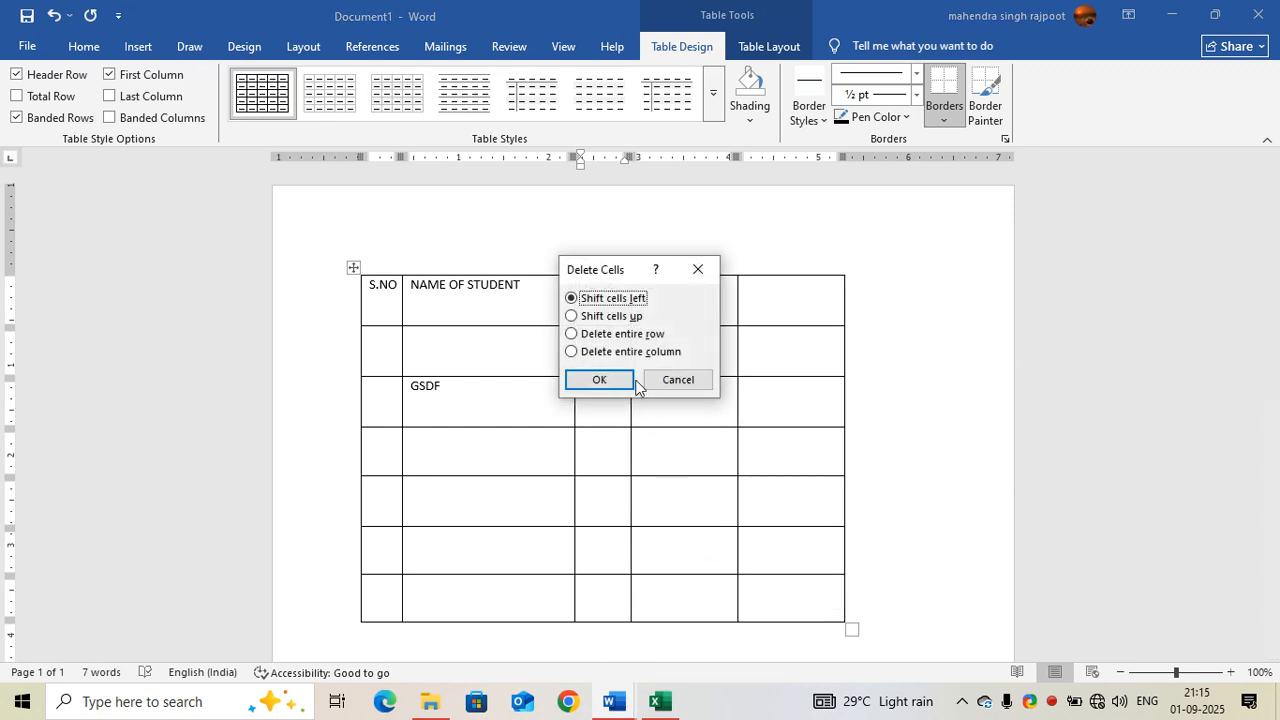
pyautogui.click(621, 336)
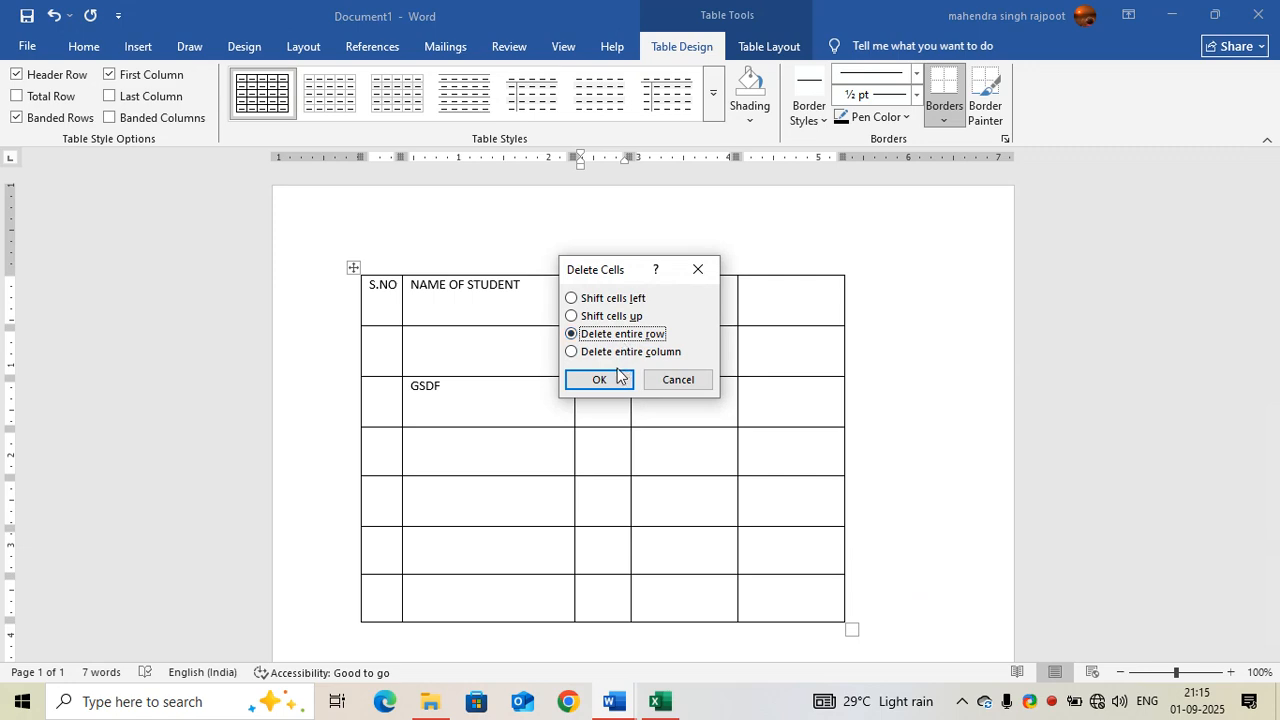
pyautogui.click(617, 377)
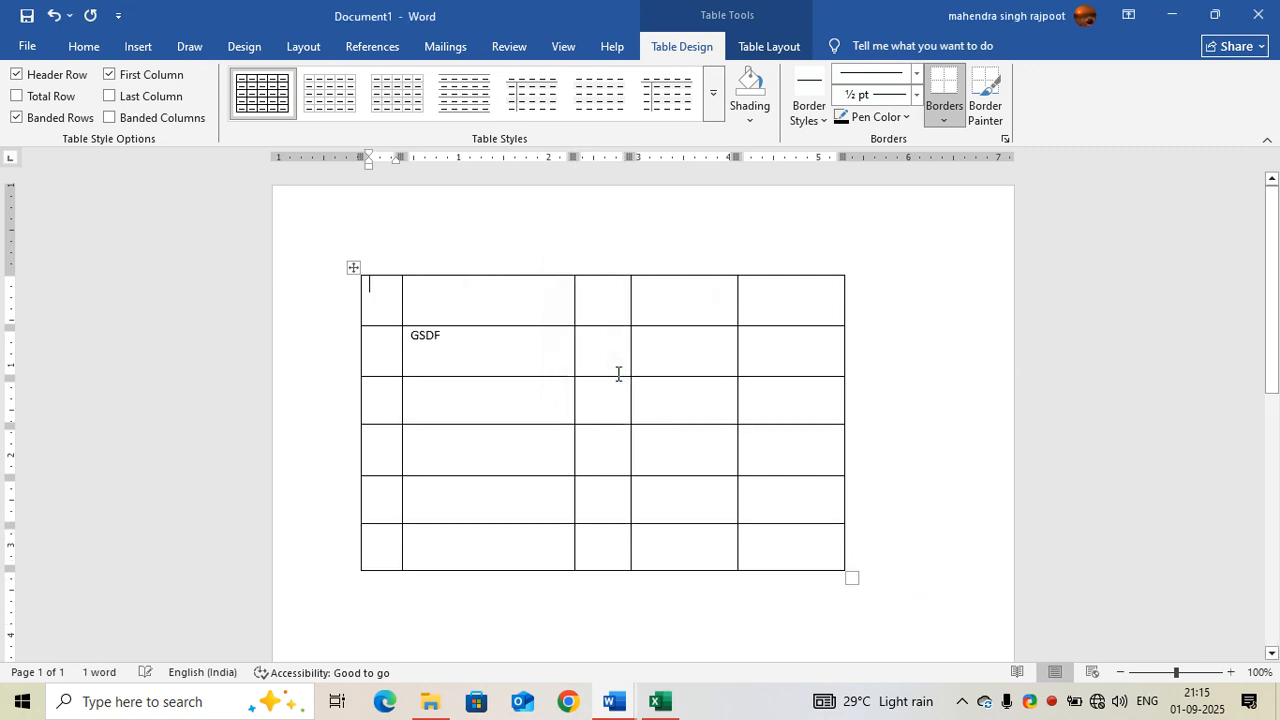
# Step: Delete the table's entire fourth column, then widen the remaining four-column table to about 6.1 inches
pyautogui.click(612, 303)
pyautogui.click(655, 305)
pyautogui.click(601, 304)
pyautogui.moveTo(703, 315); pyautogui.dragTo(706, 569)
pyautogui.click(688, 500)
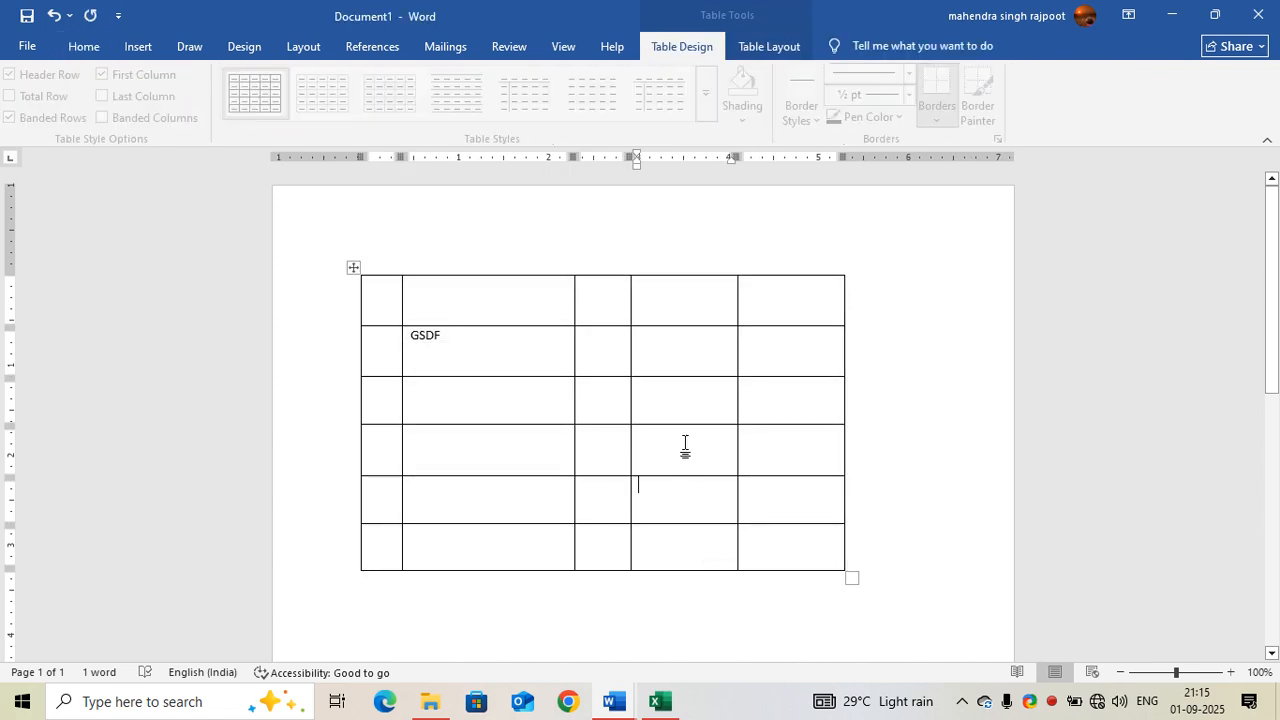
pyautogui.moveTo(674, 320); pyautogui.dragTo(702, 548)
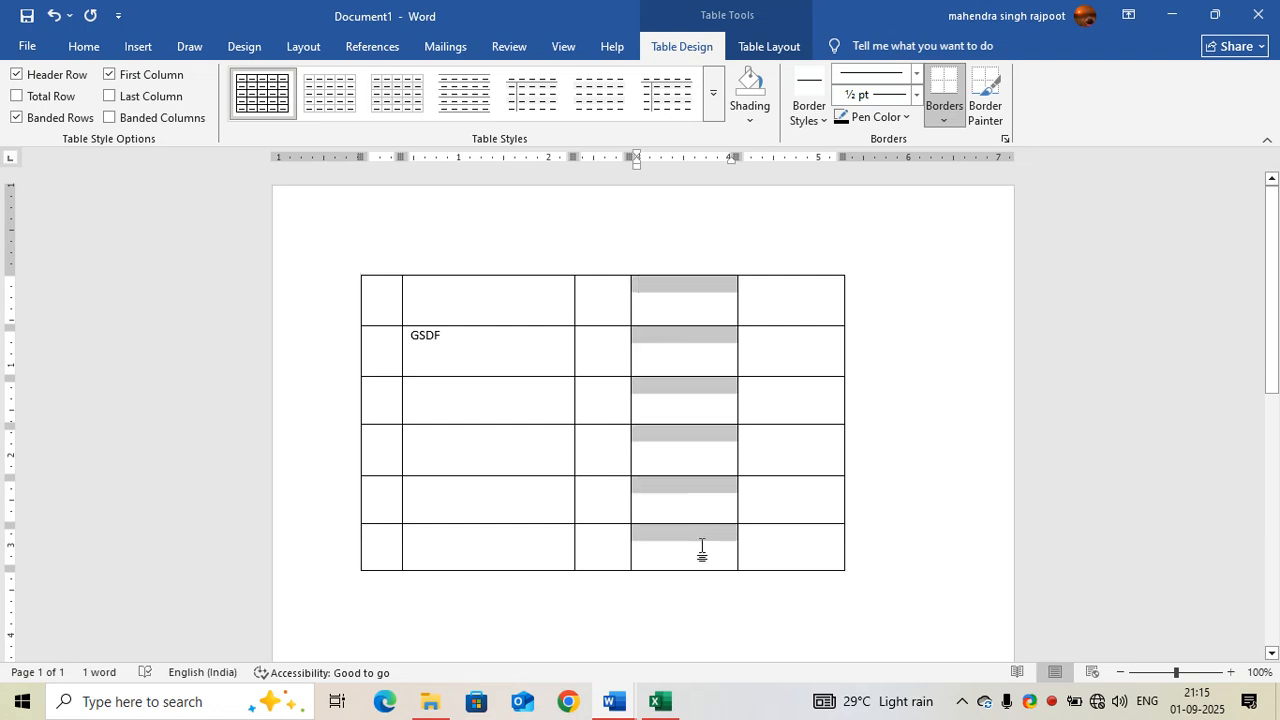
pyautogui.rightClick(698, 540)
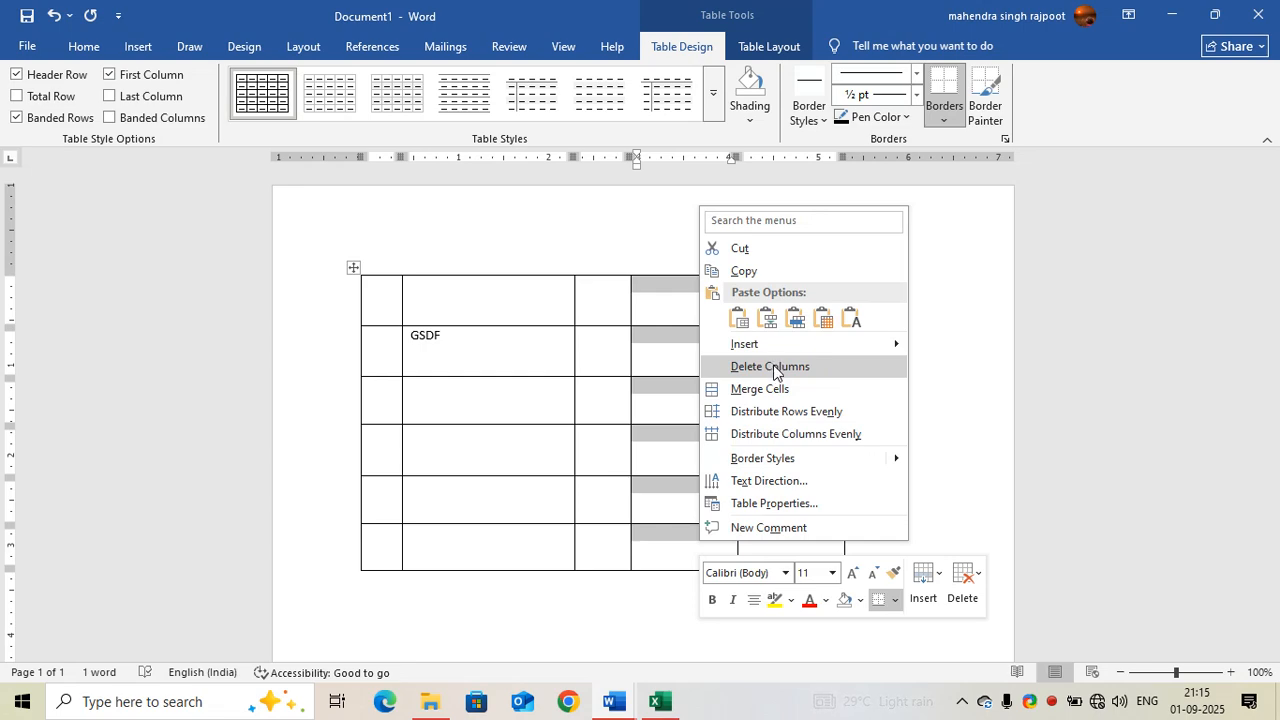
pyautogui.click(771, 365)
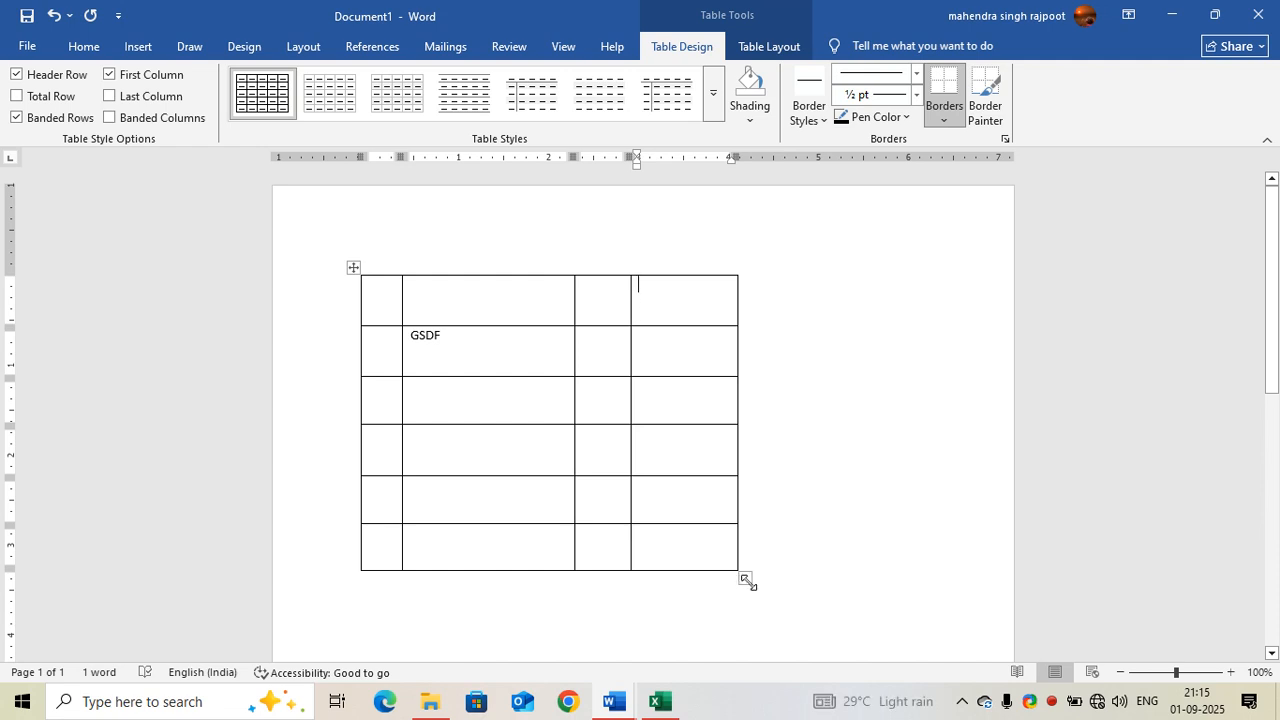
pyautogui.moveTo(746, 580); pyautogui.dragTo(912, 580)
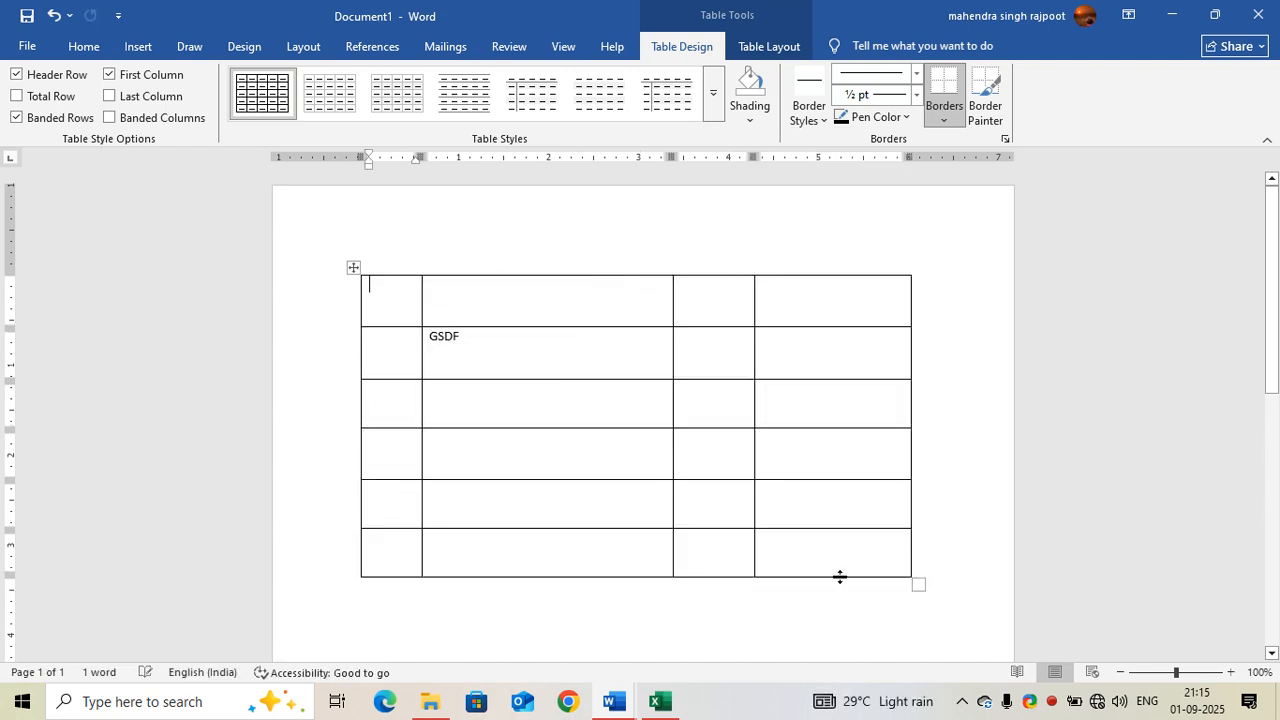
pyautogui.click(665, 492)
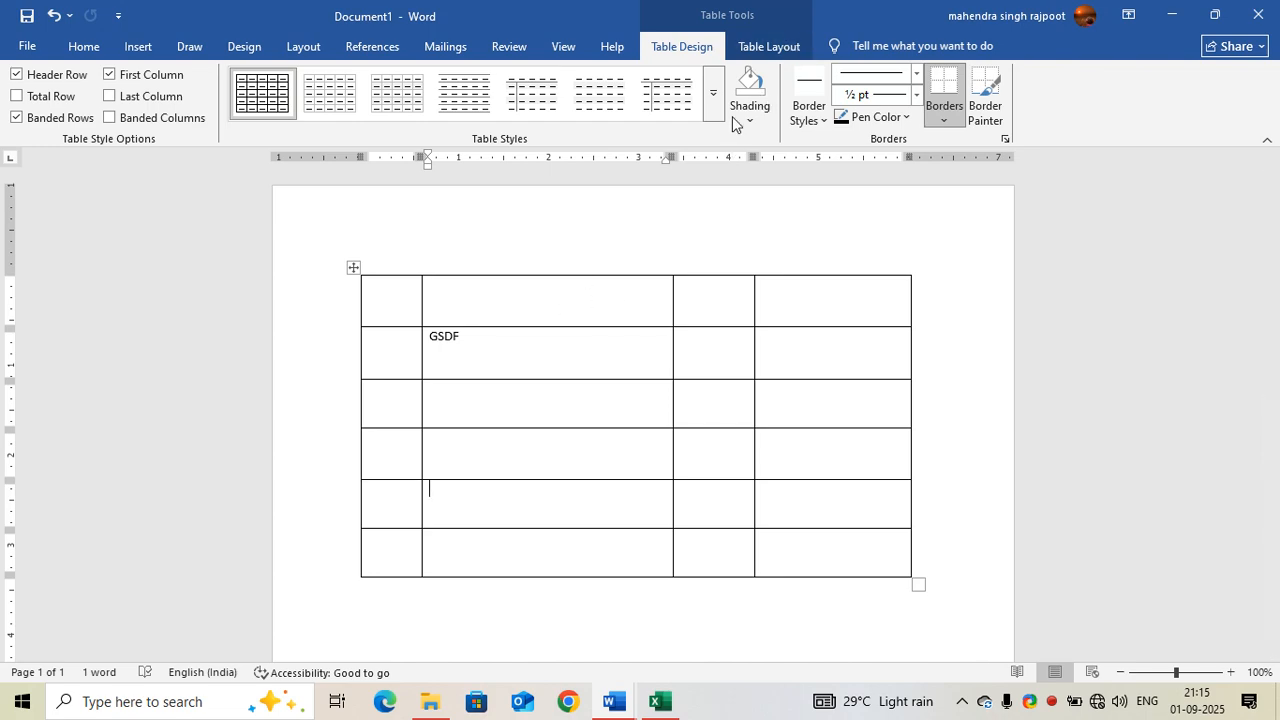
# Step: Use the Eraser to remove the first row's two inner borders after its second and third cells, and the third column's border between rows three and four
pyautogui.click(783, 42)
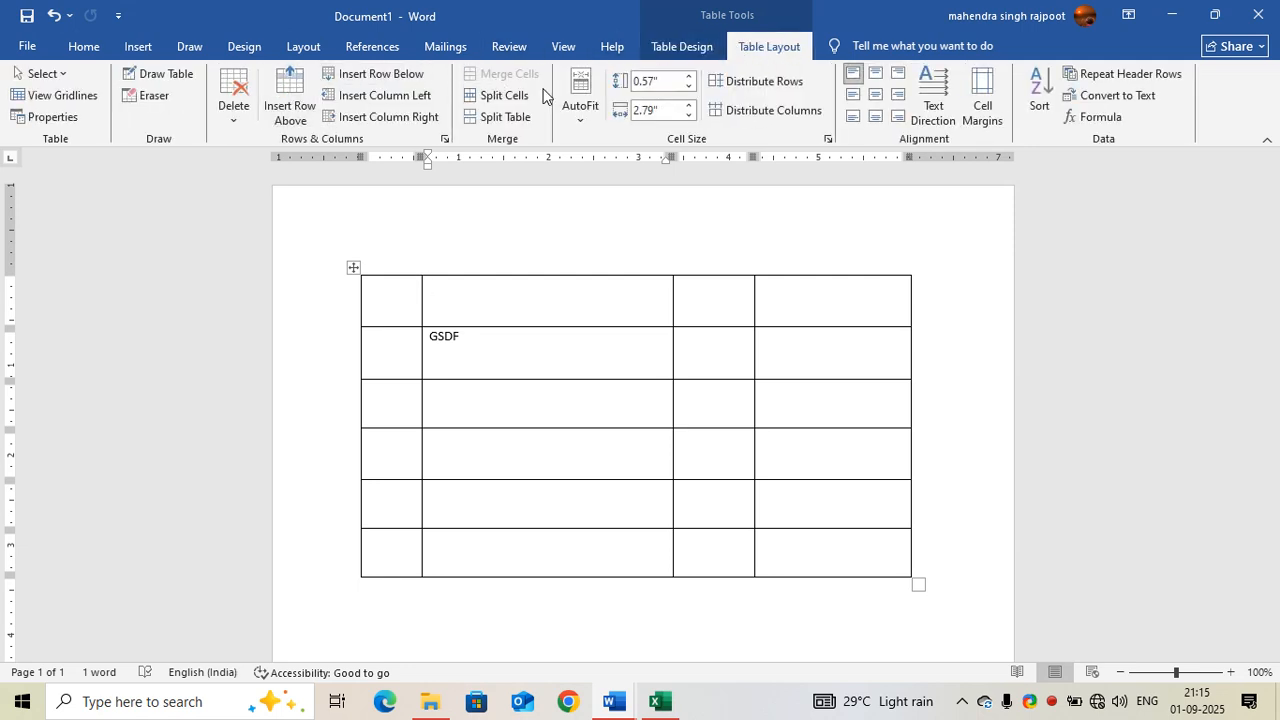
pyautogui.click(153, 97)
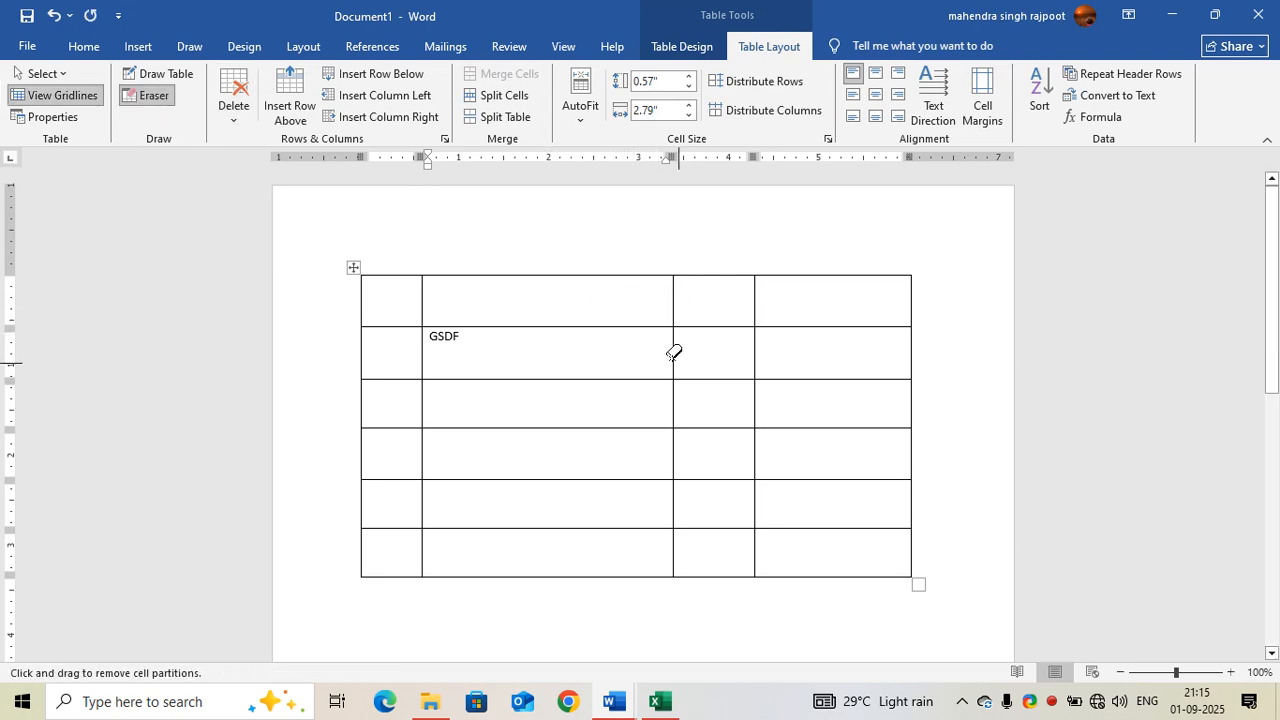
pyautogui.click(676, 294)
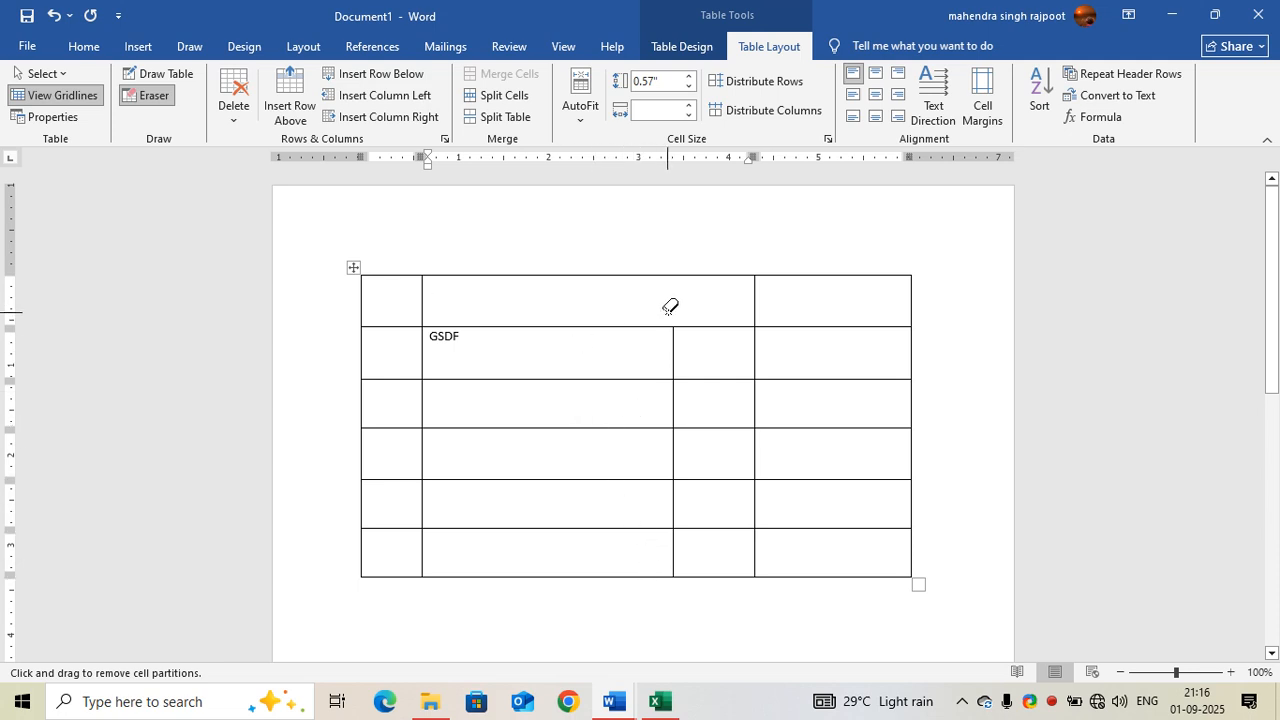
pyautogui.click(756, 298)
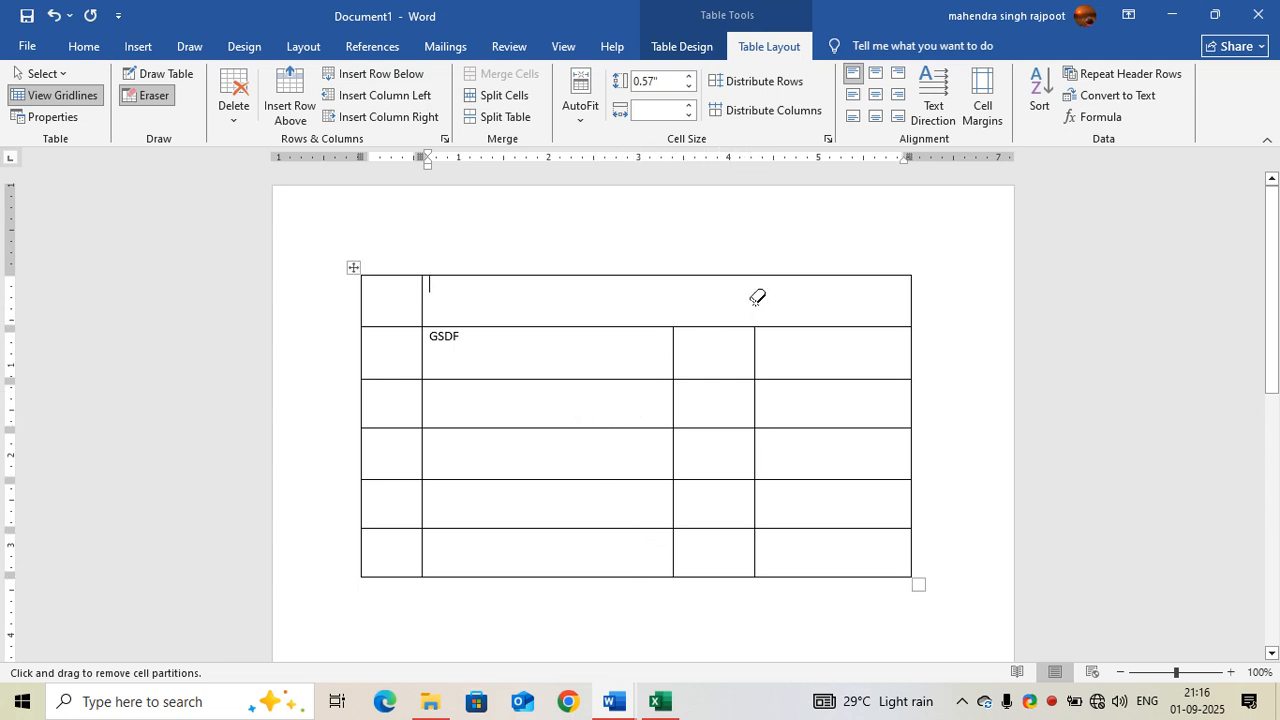
pyautogui.click(708, 429)
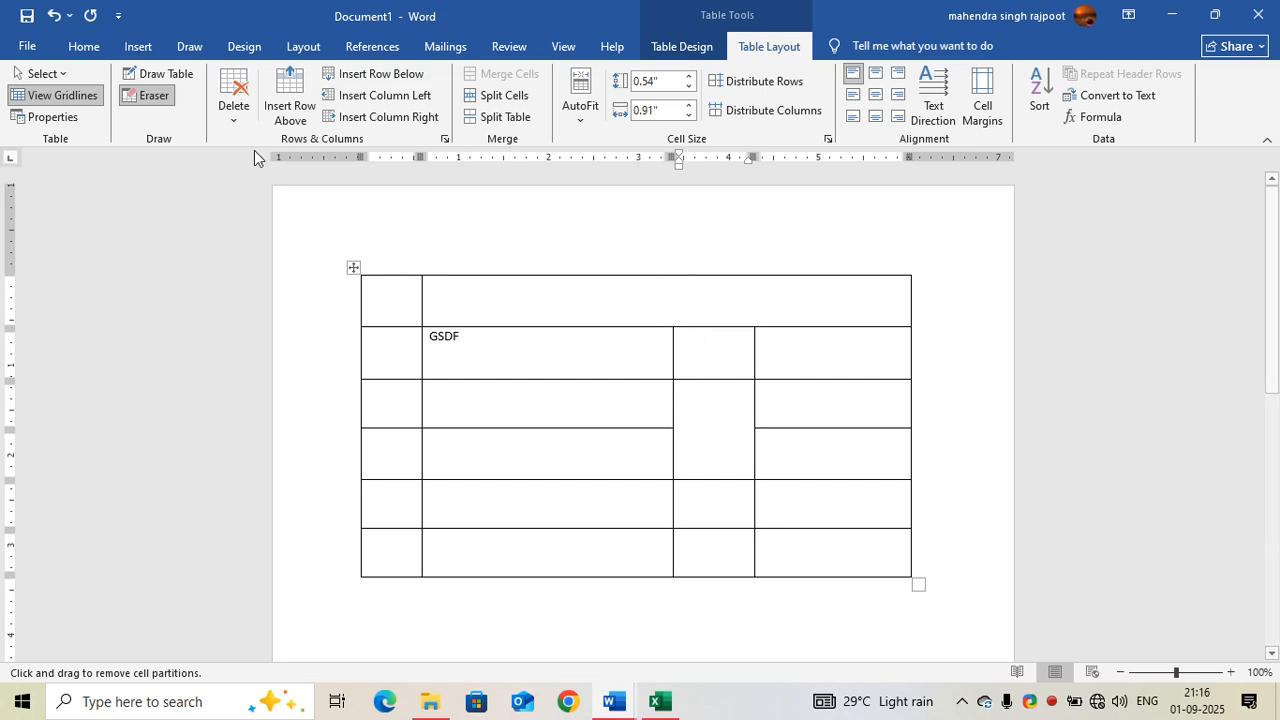
pyautogui.click(148, 95)
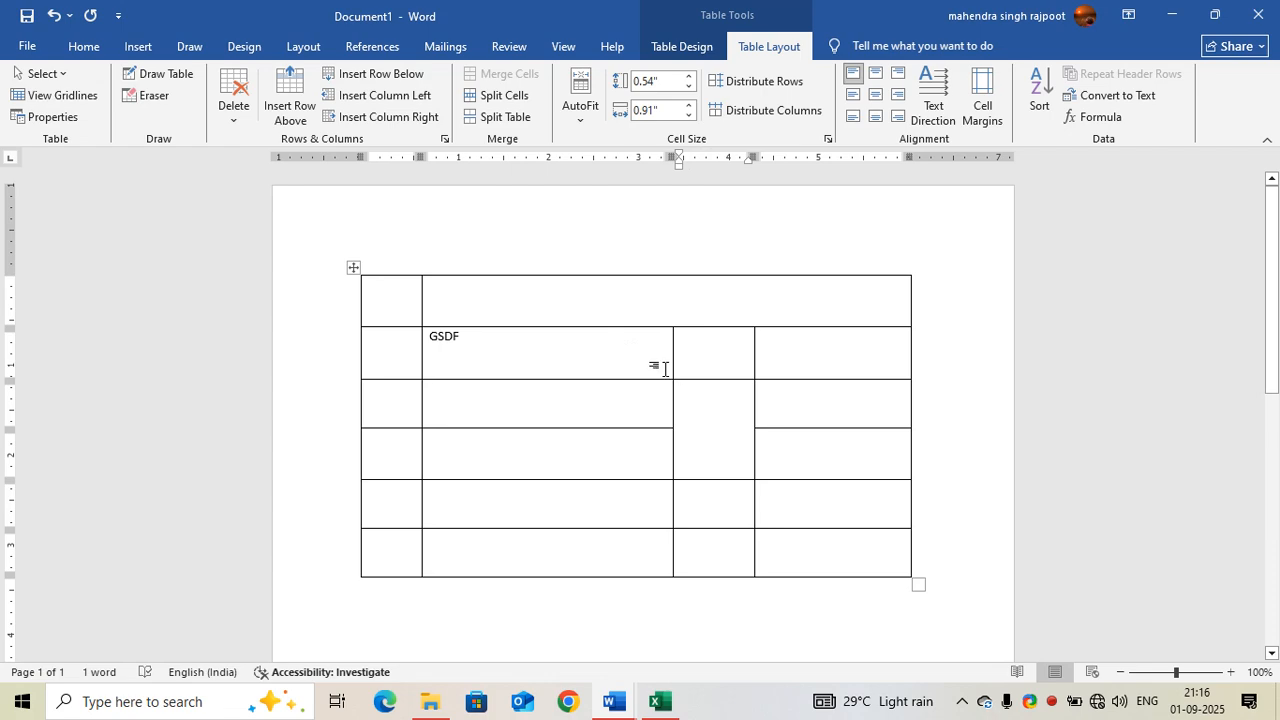